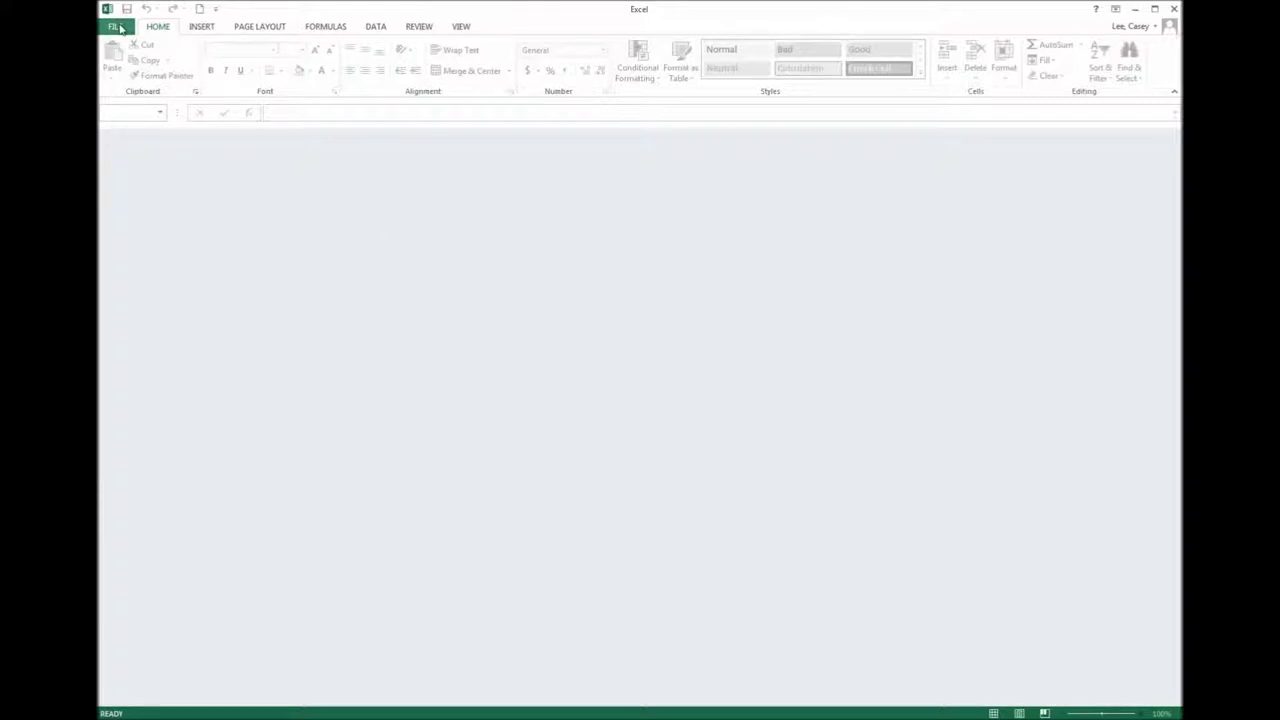
Step: Browse the computer's sedportaldownload folder for a file to open
click(117, 27)
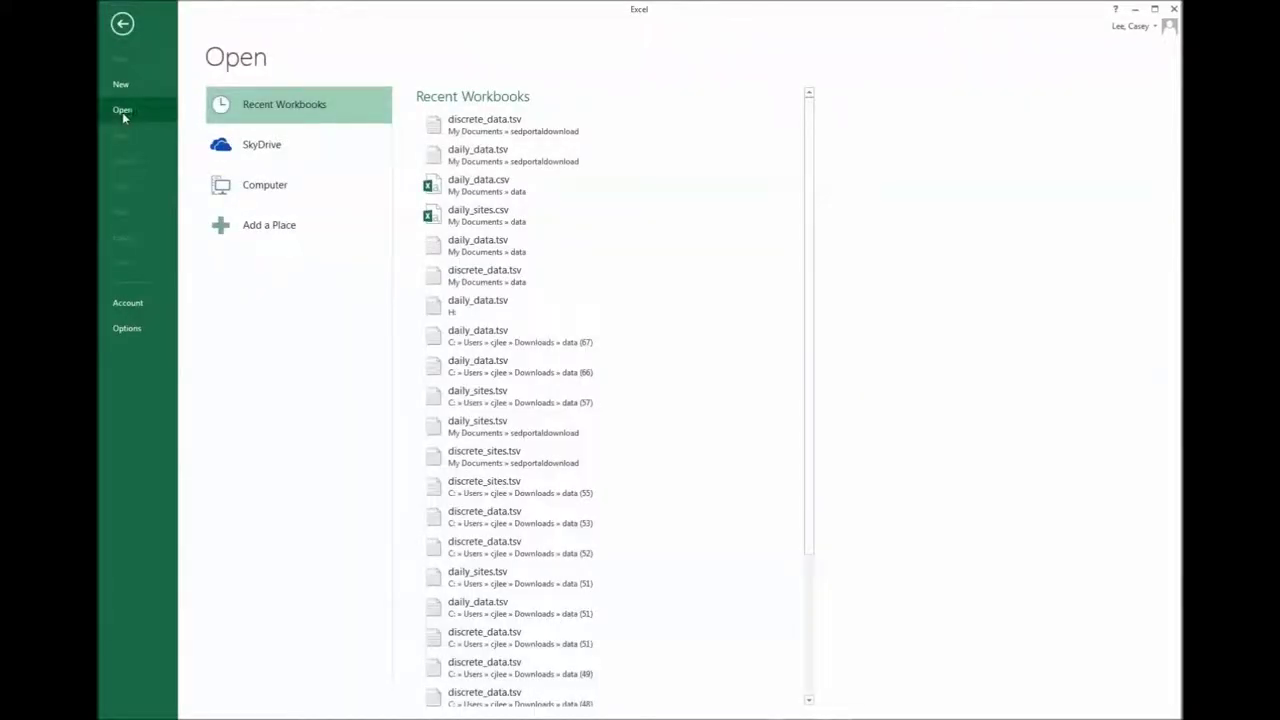
click(264, 196)
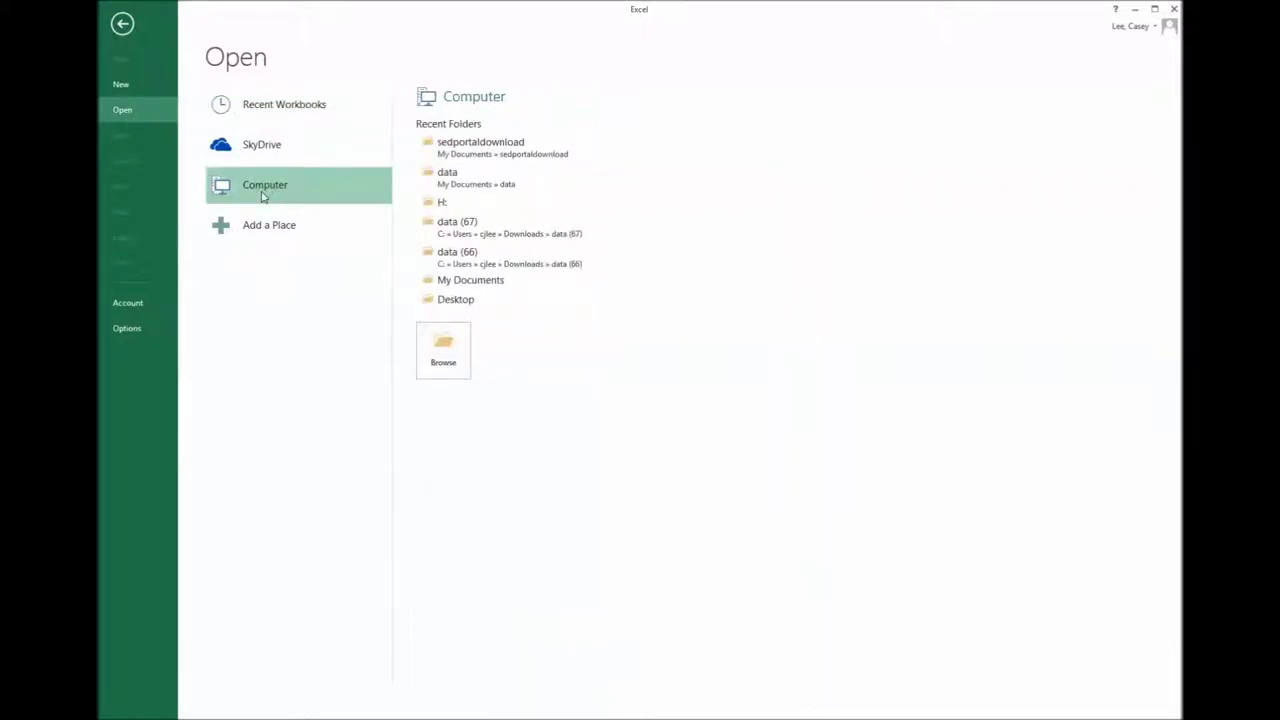
click(447, 351)
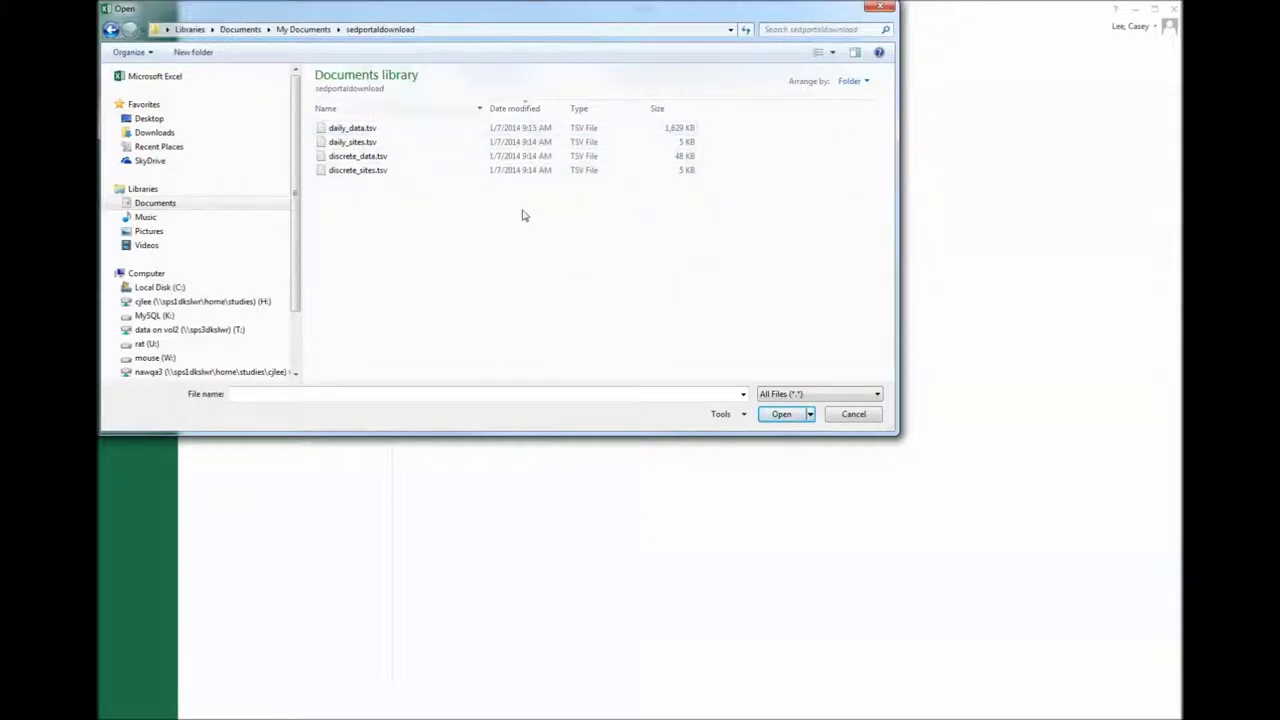
Step: Switch the file type filter to All Excel Files, and restore it to All Files
click(843, 400)
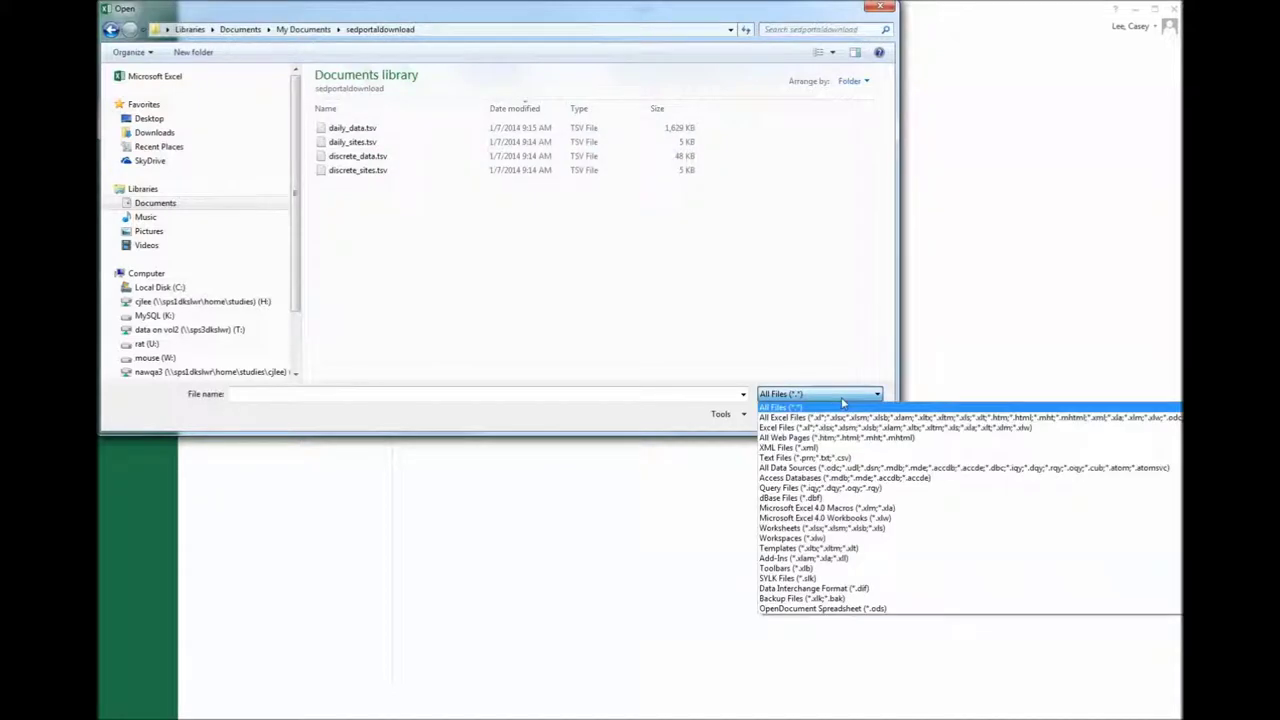
click(843, 418)
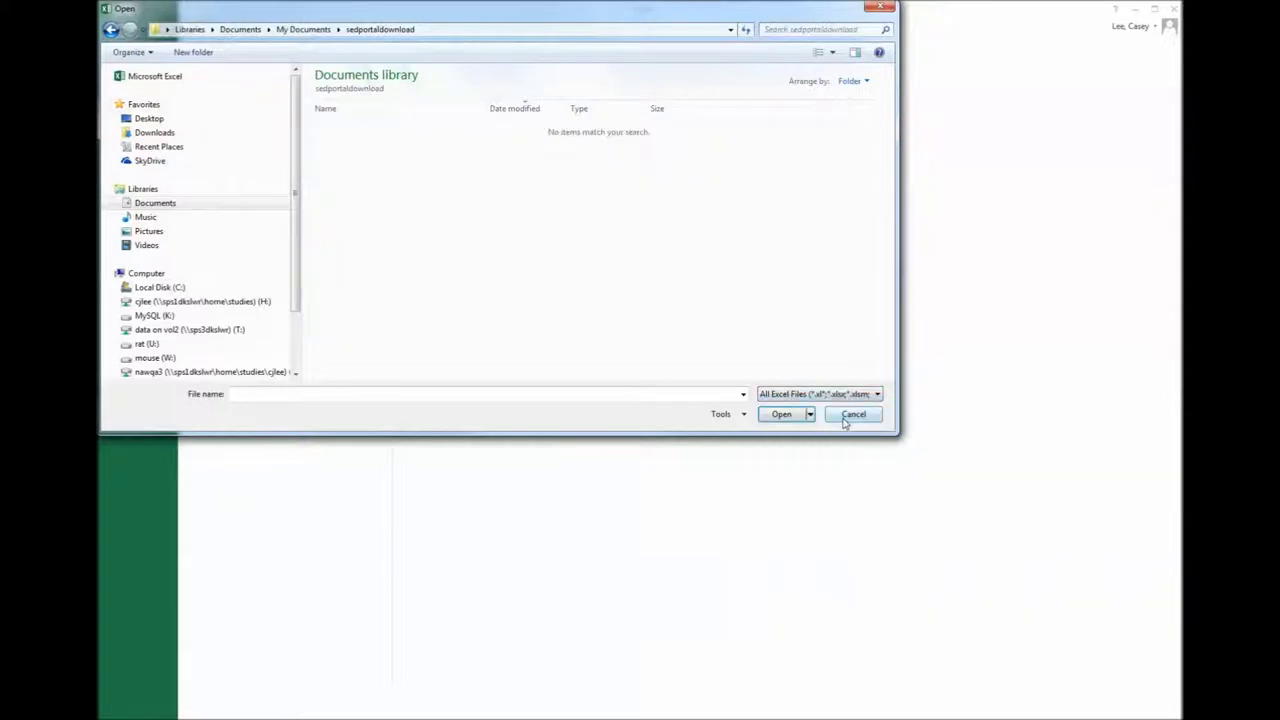
click(832, 395)
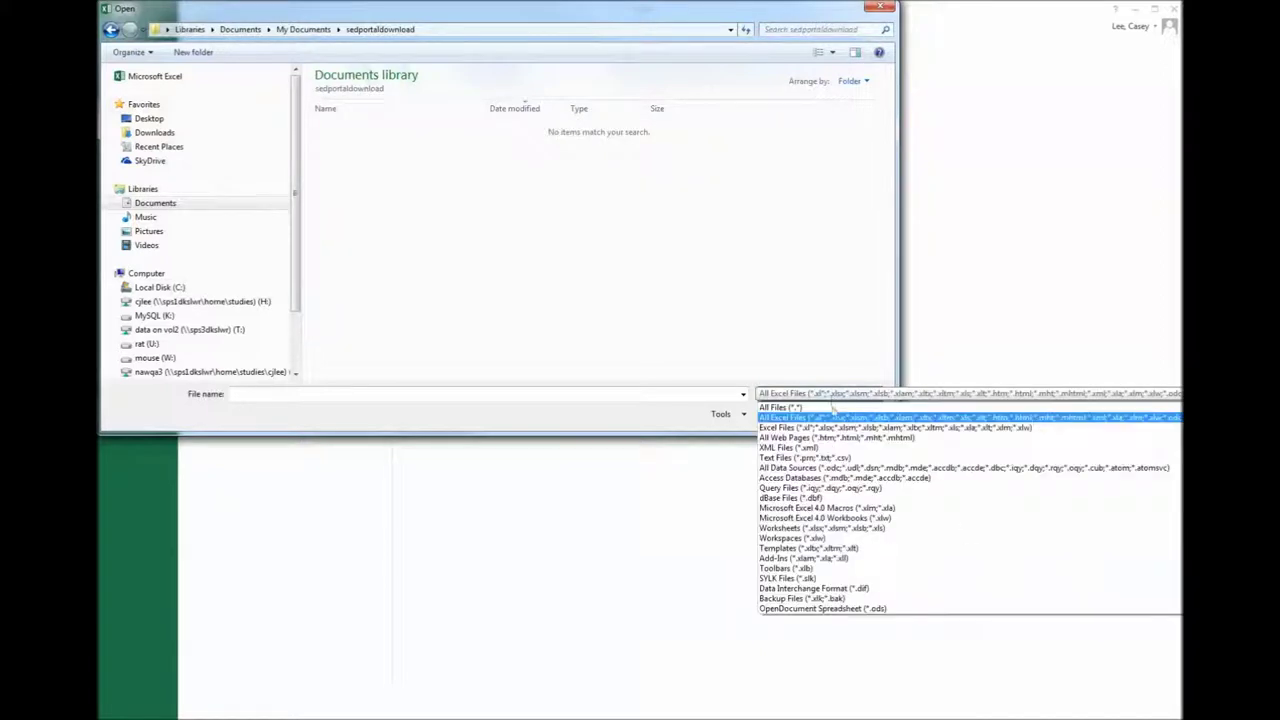
click(836, 410)
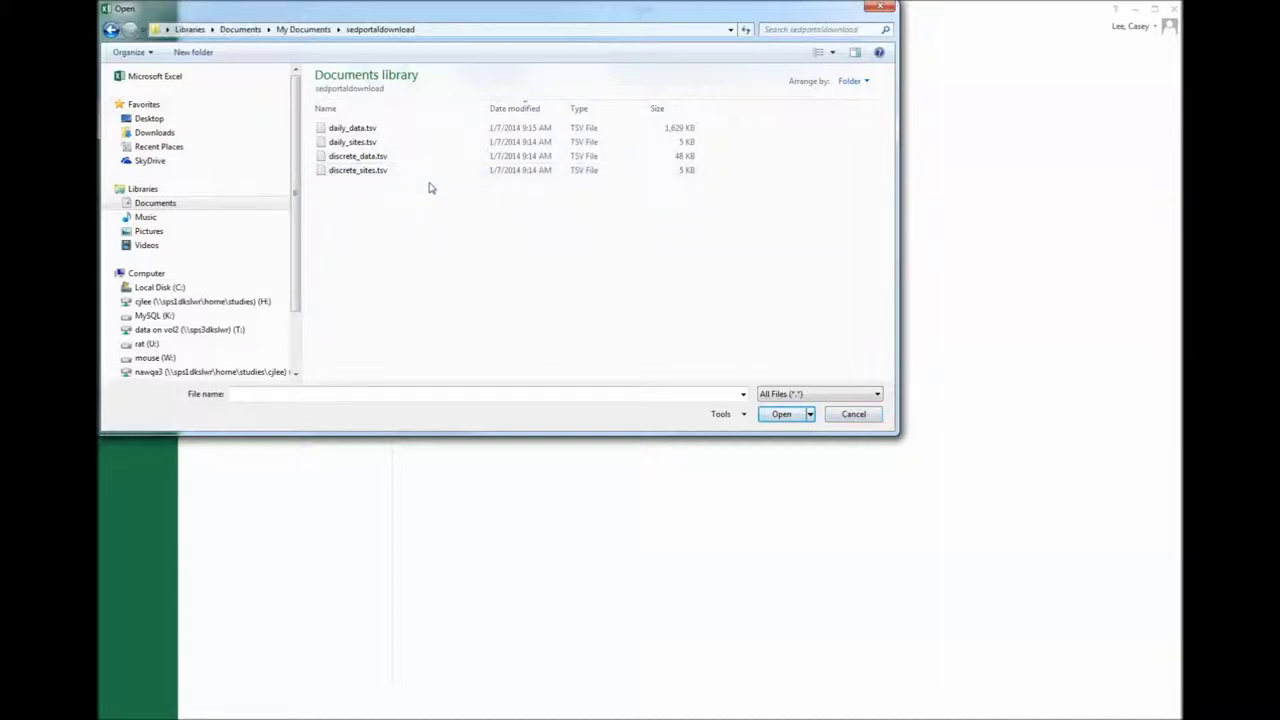
Step: Open daily_data.tsv and import it as delimited text with Tab as the delimiter
click(357, 132)
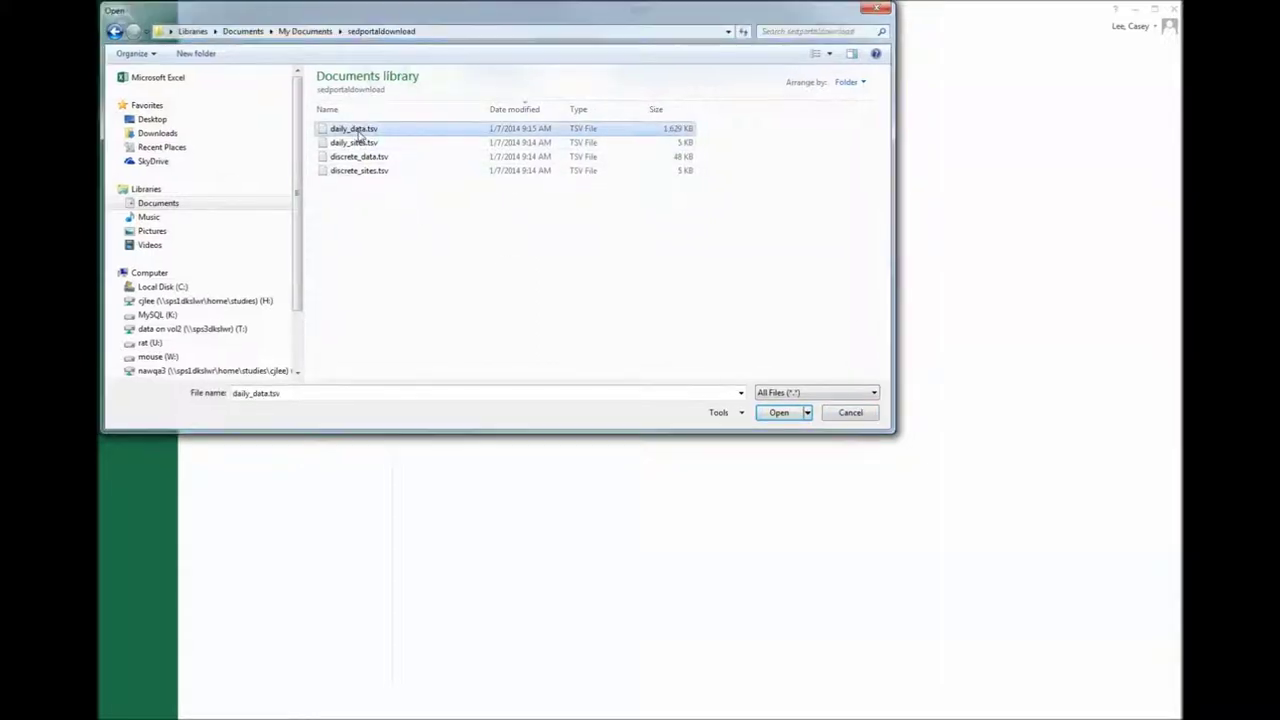
double_click(357, 132)
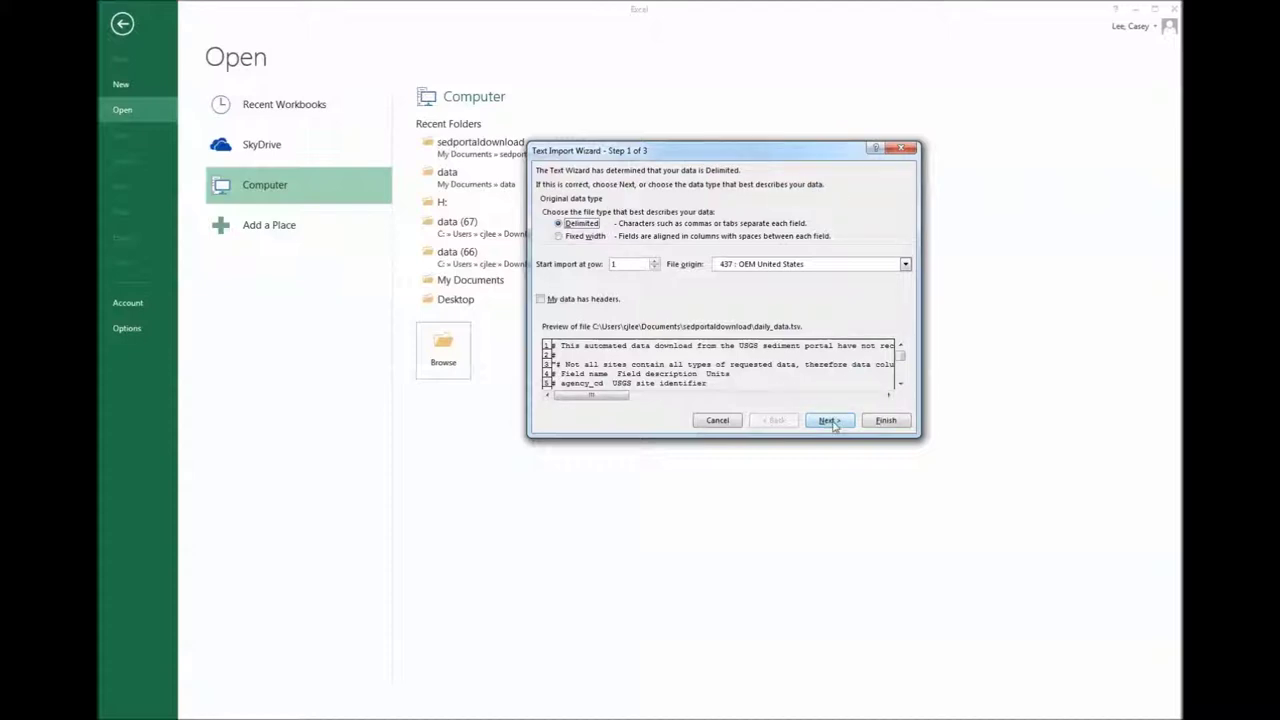
click(830, 421)
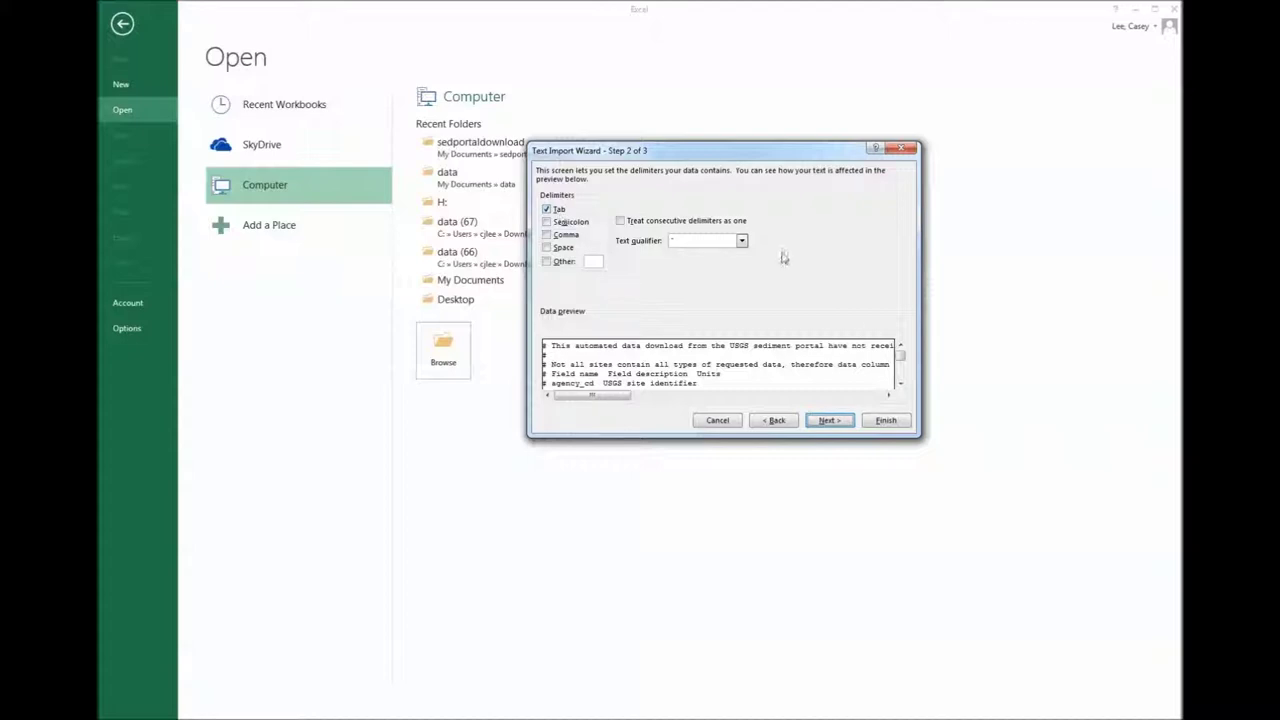
click(884, 420)
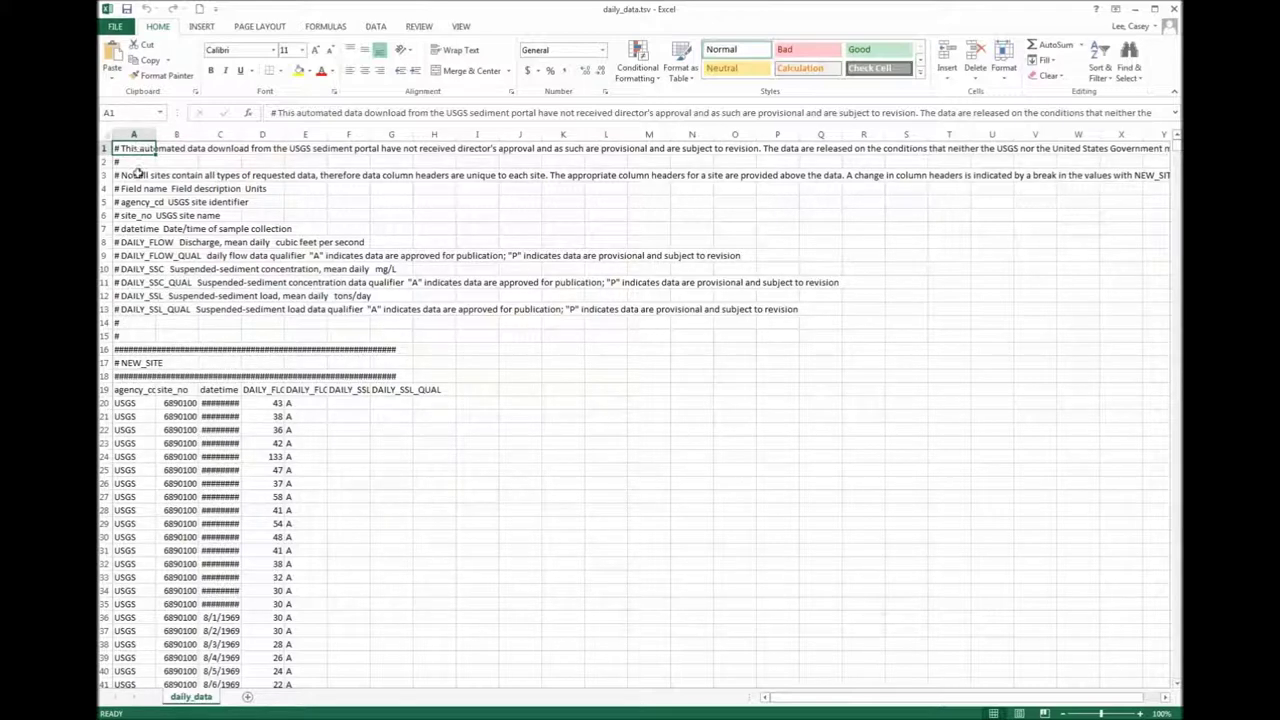
Step: Review the field description rows, and widen columns C through G to fit the dates and column headers
click(138, 176)
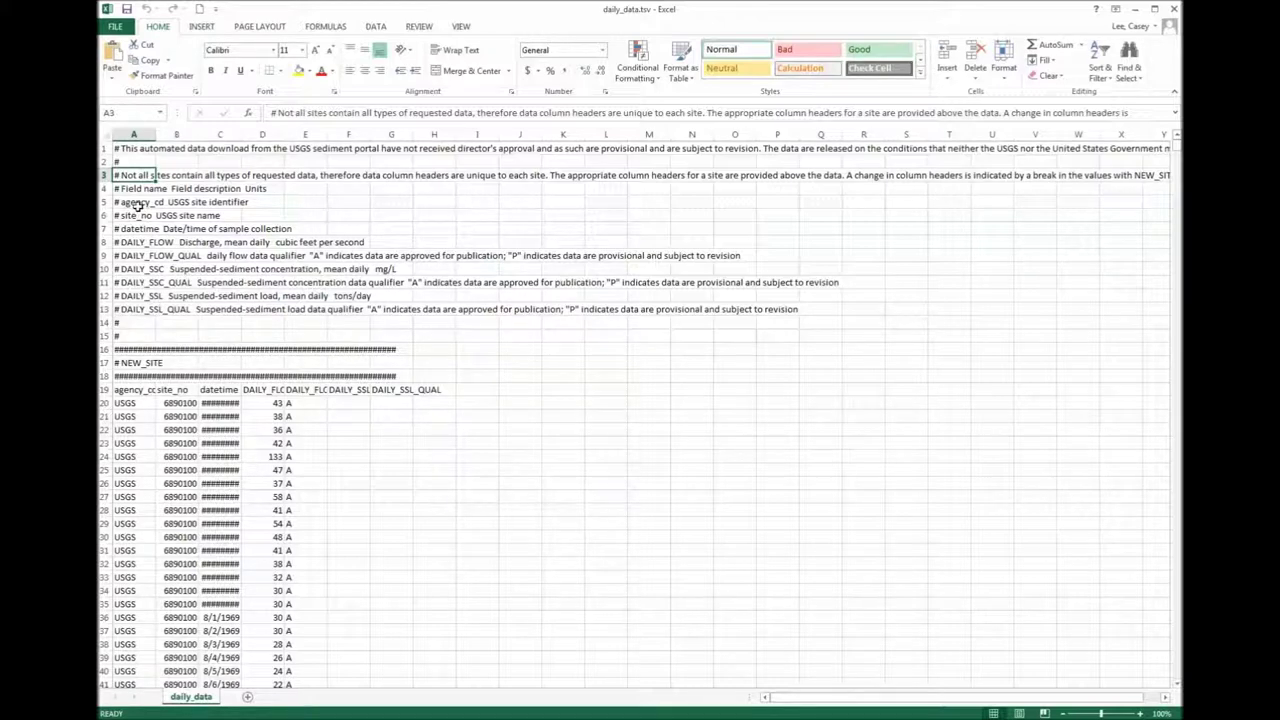
click(142, 203)
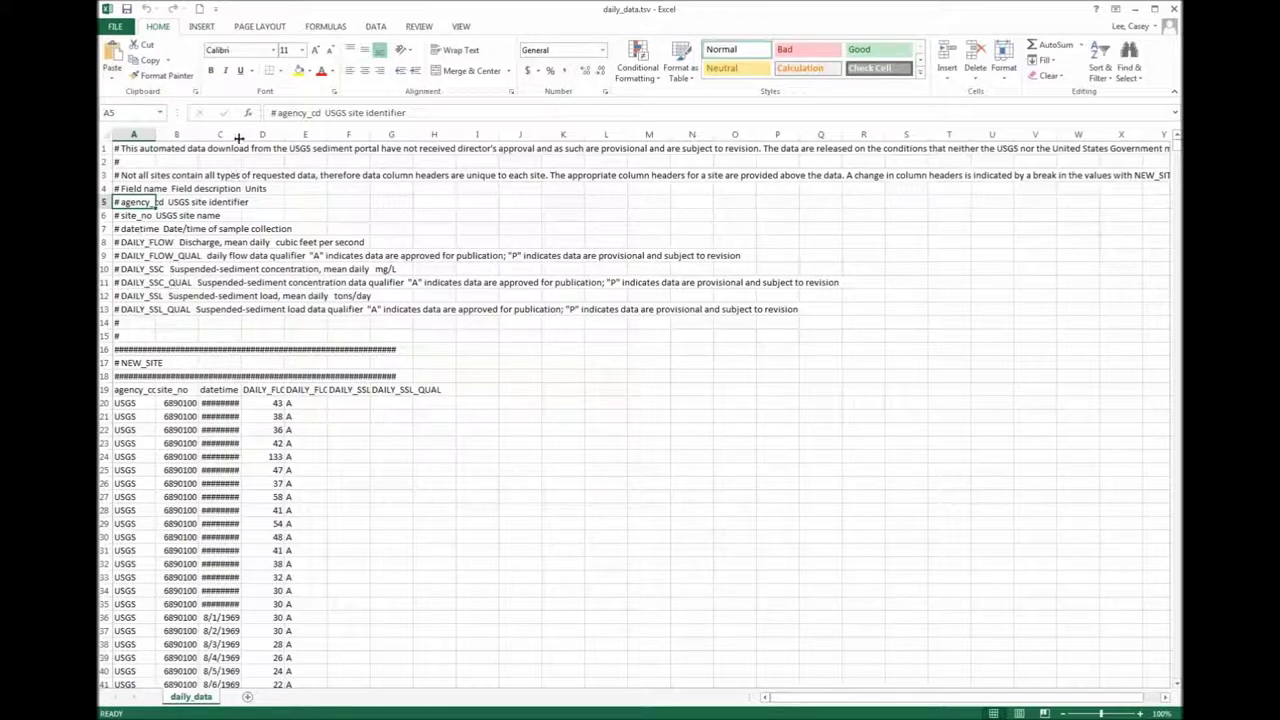
drag(241, 135, 268, 135)
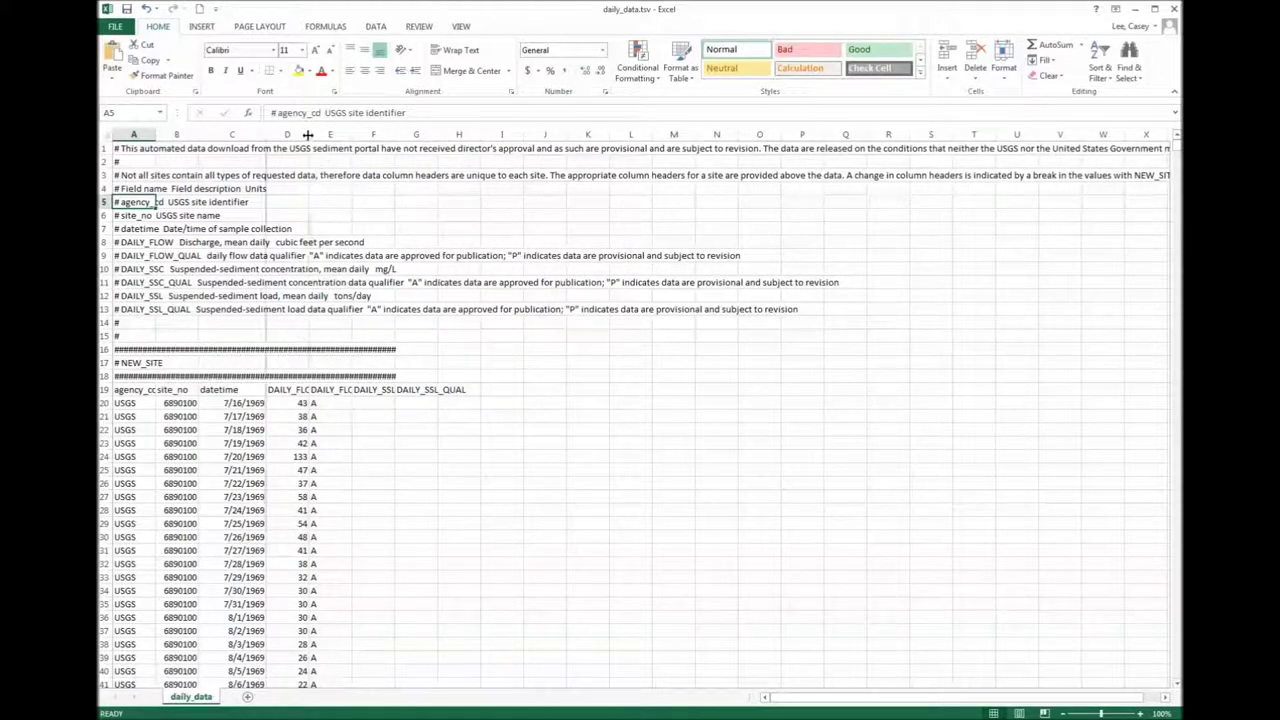
drag(309, 134, 337, 134)
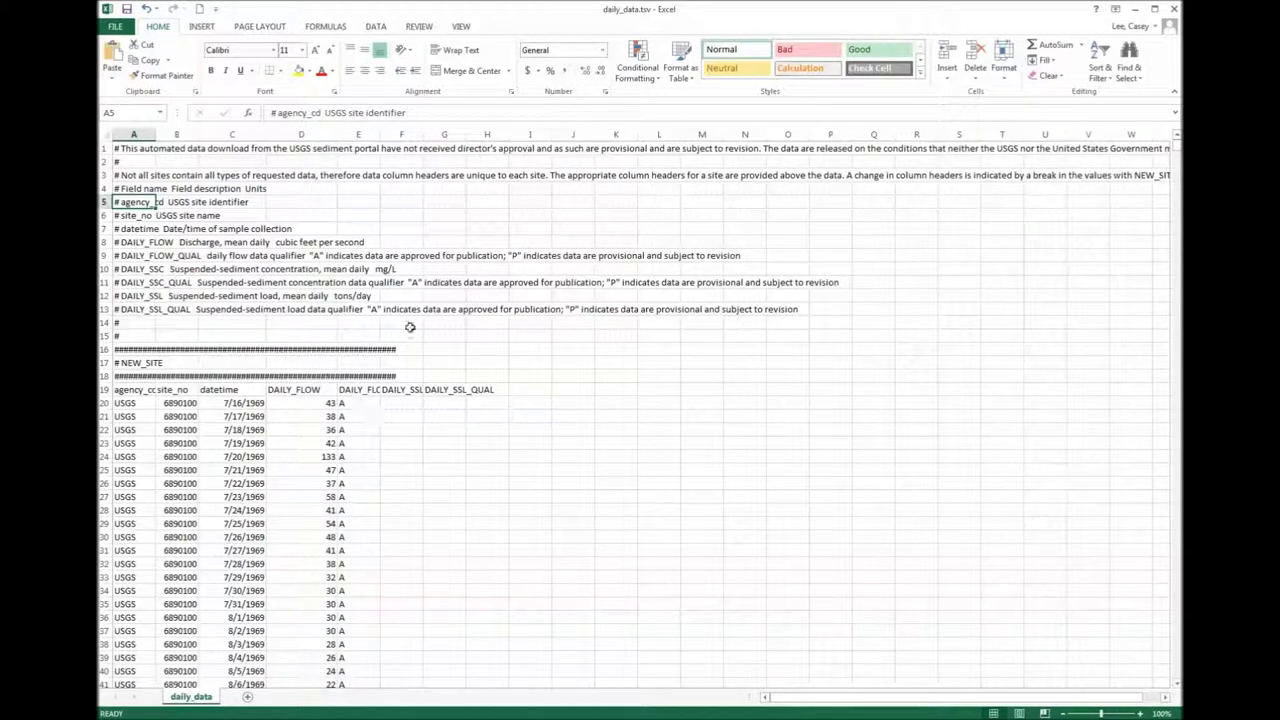
drag(382, 134, 411, 134)
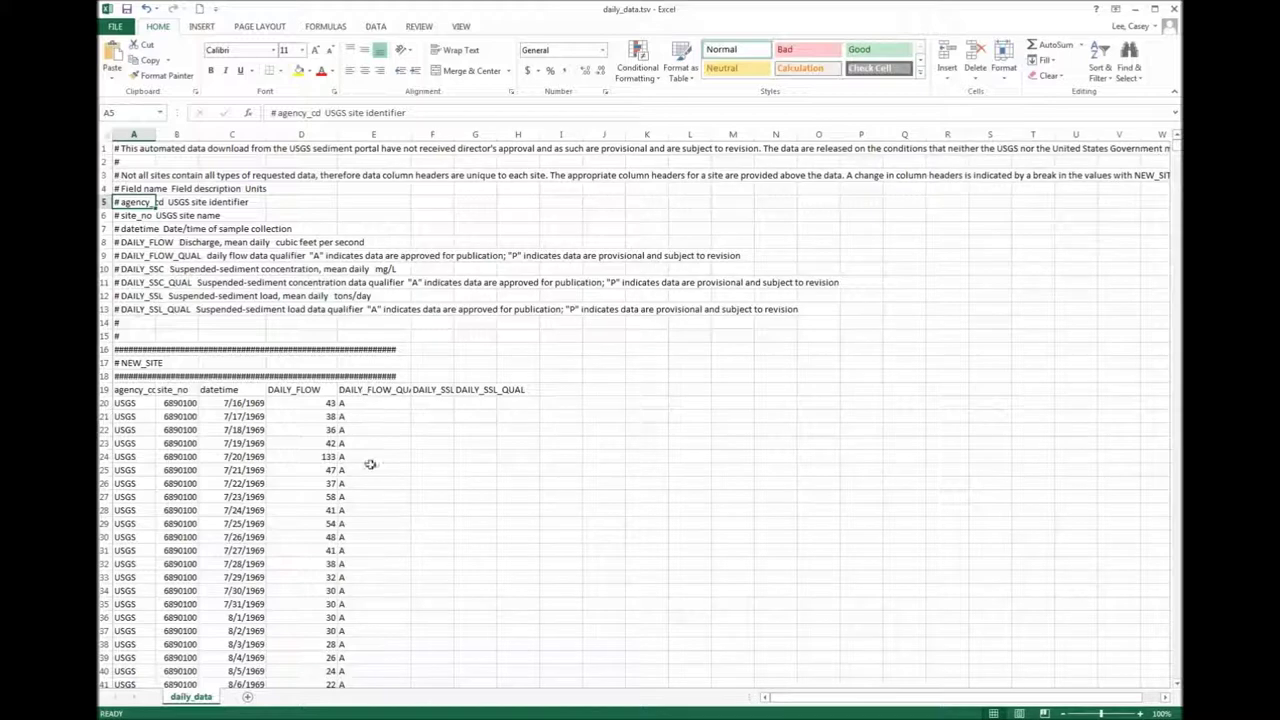
drag(455, 134, 504, 136)
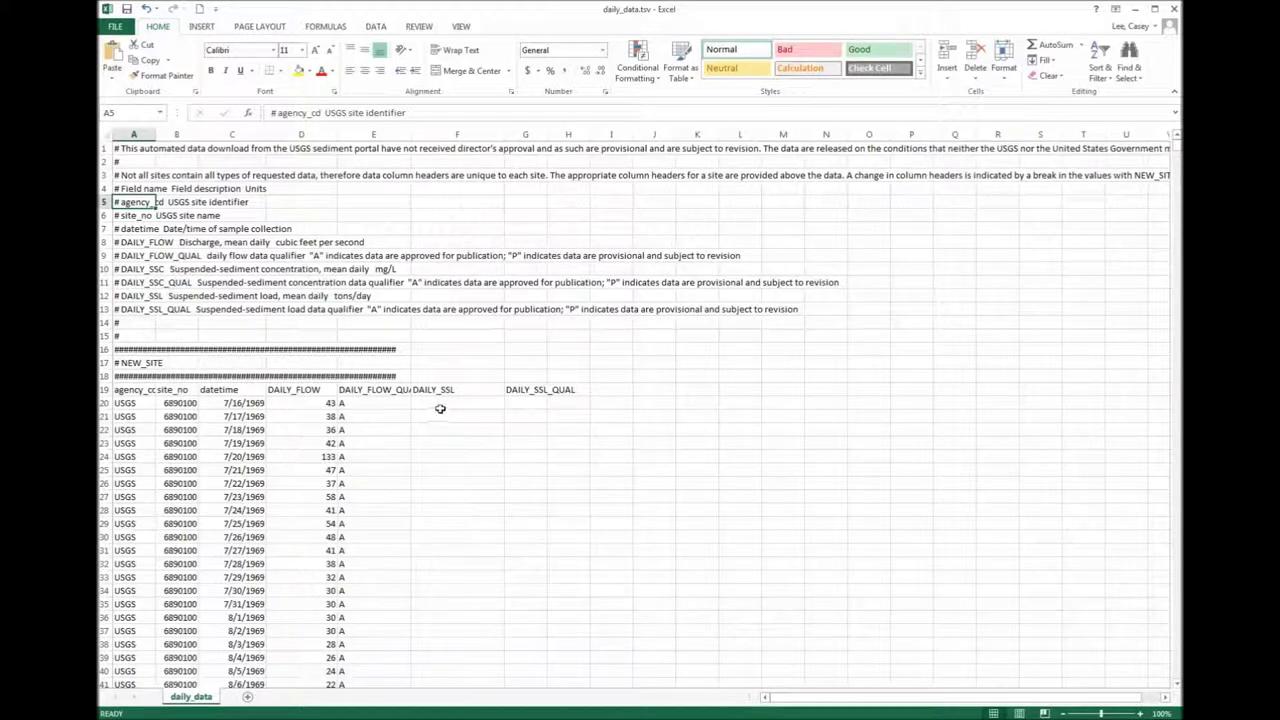
drag(548, 134, 583, 135)
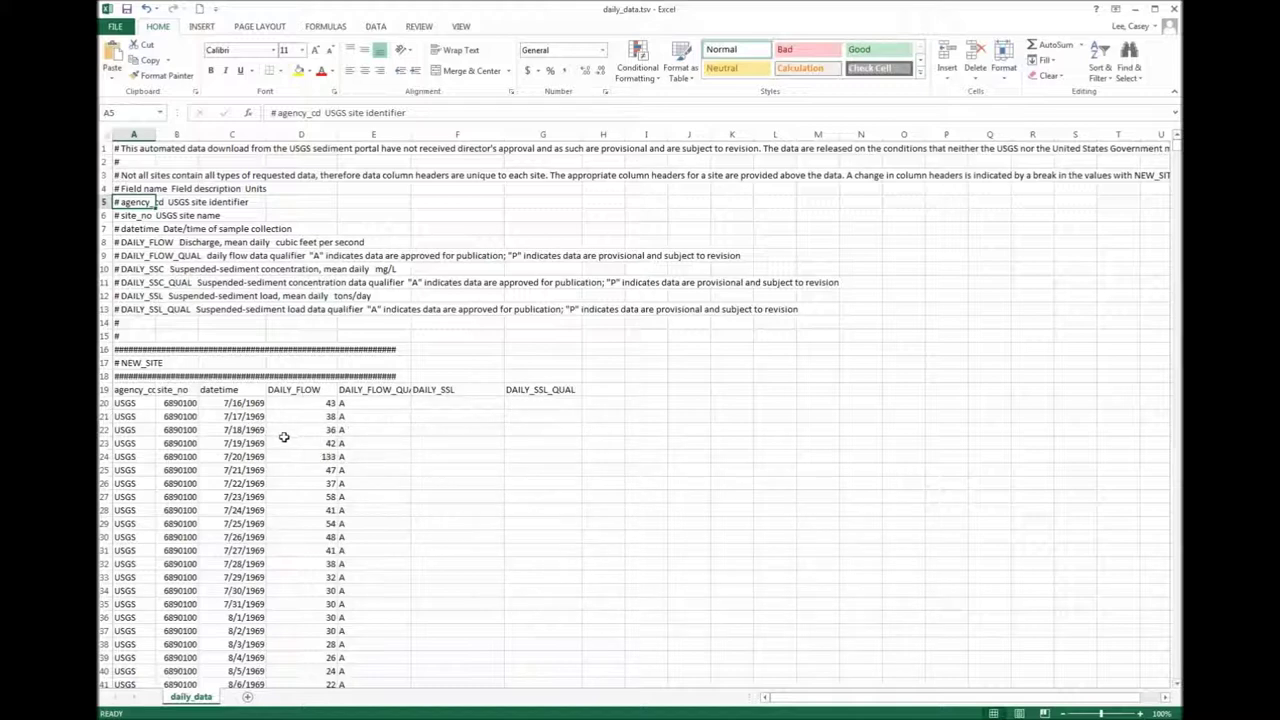
Step: Follow the DAILY_SSL values in column F through their start and end, down to the header row of the second site
click(434, 439)
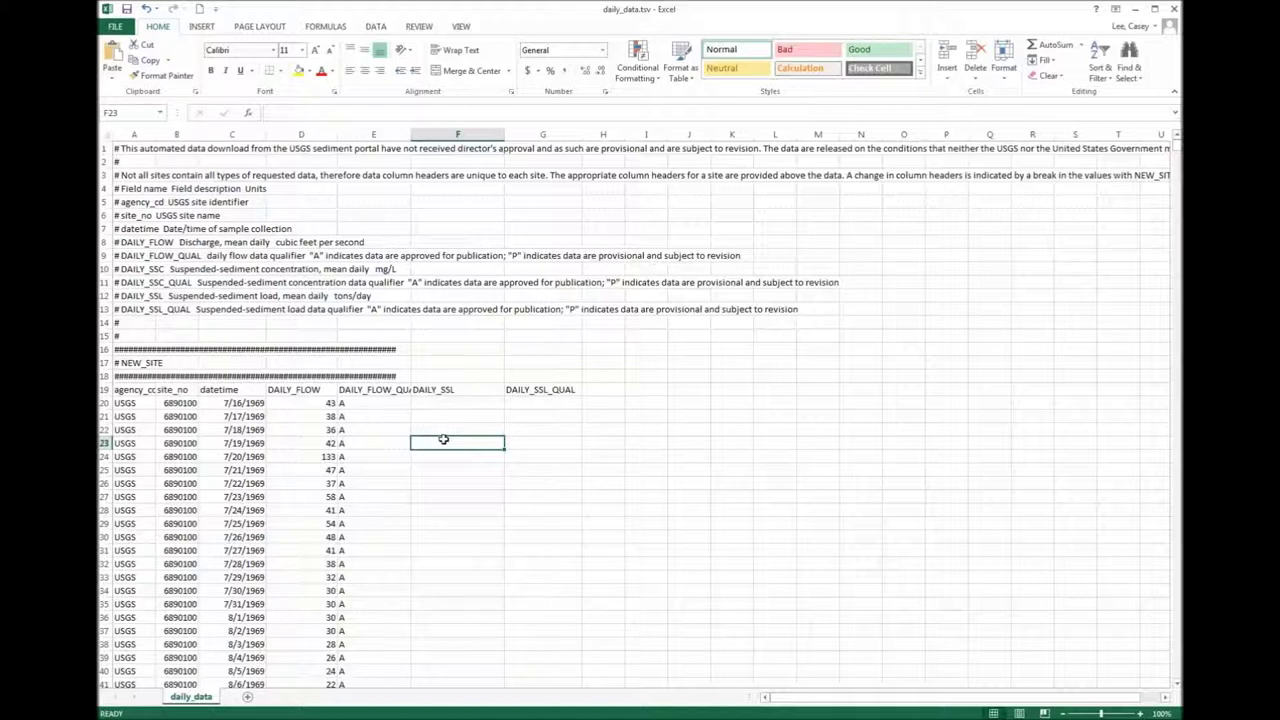
key(ctrl+Down)
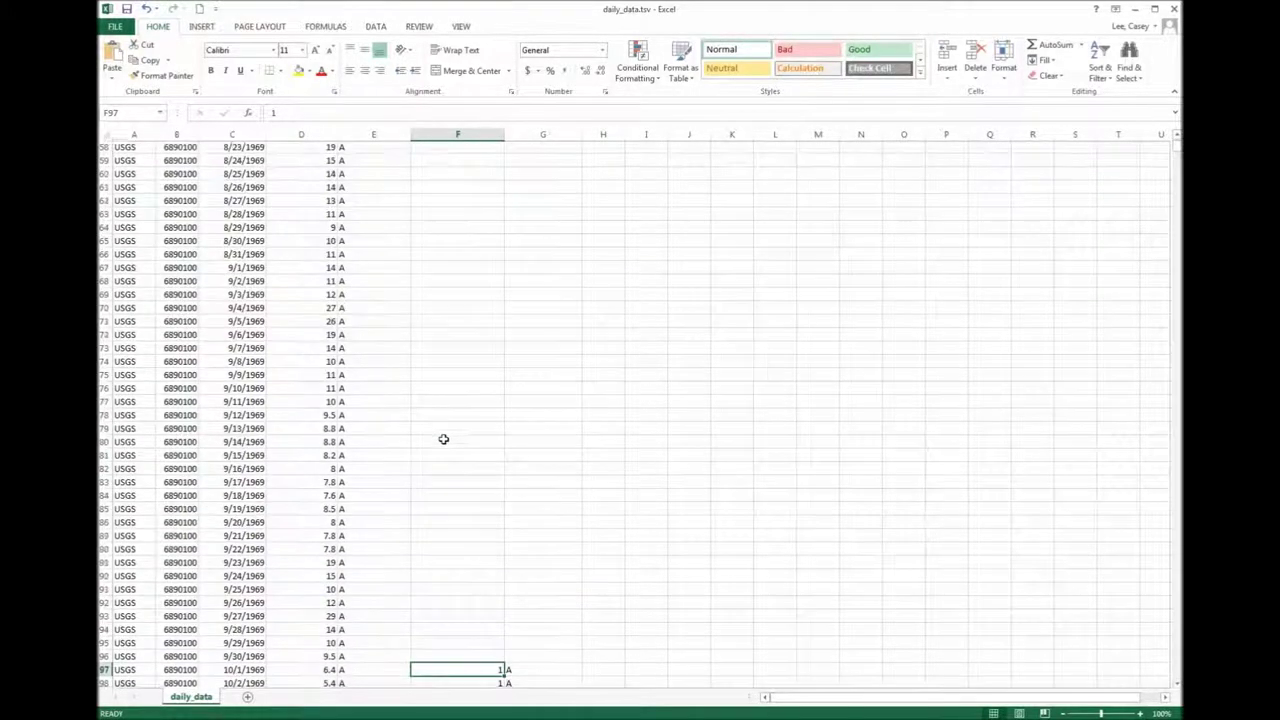
scroll(443, 439, down, 7)
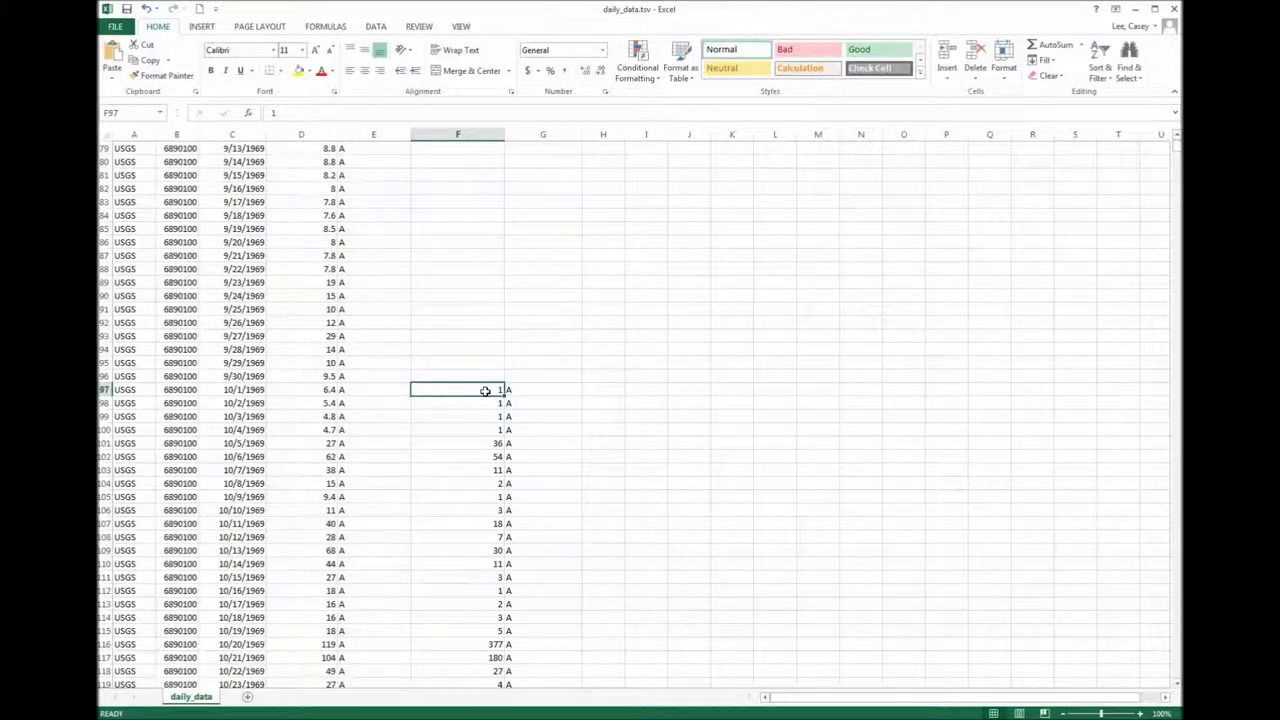
key(ctrl+Down)
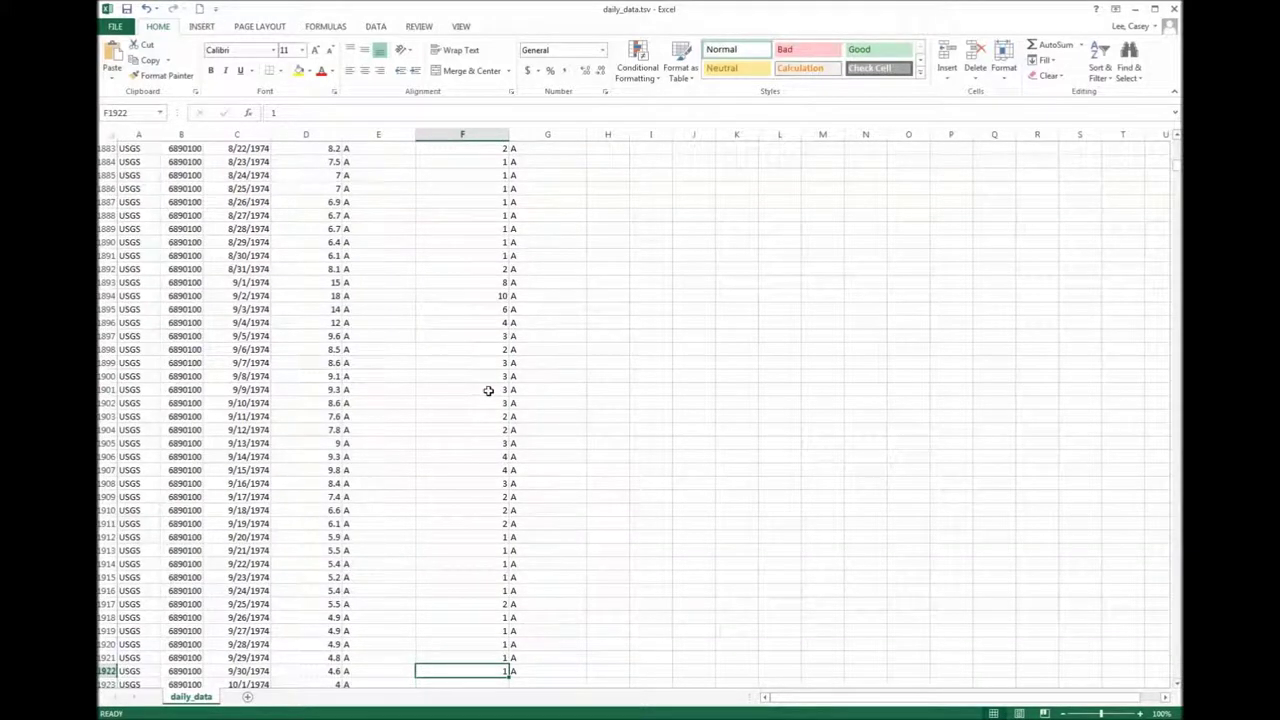
scroll(488, 390, down, 4)
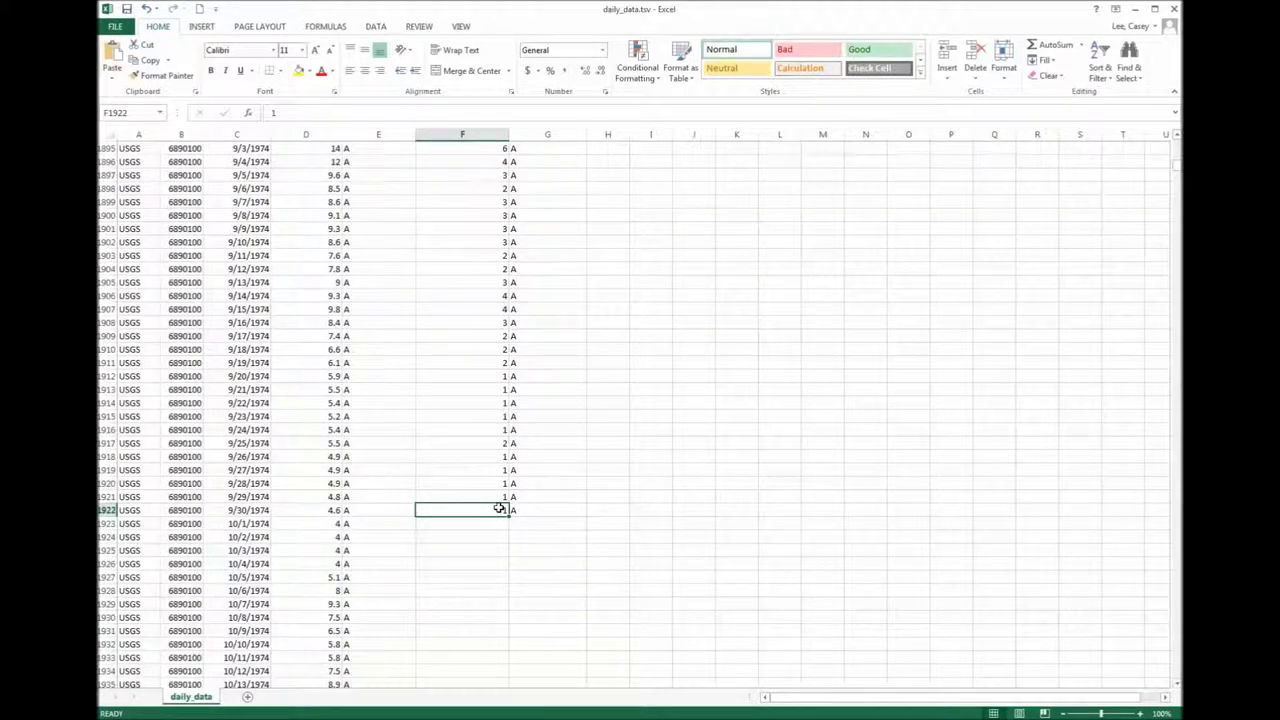
key(ctrl+Down)
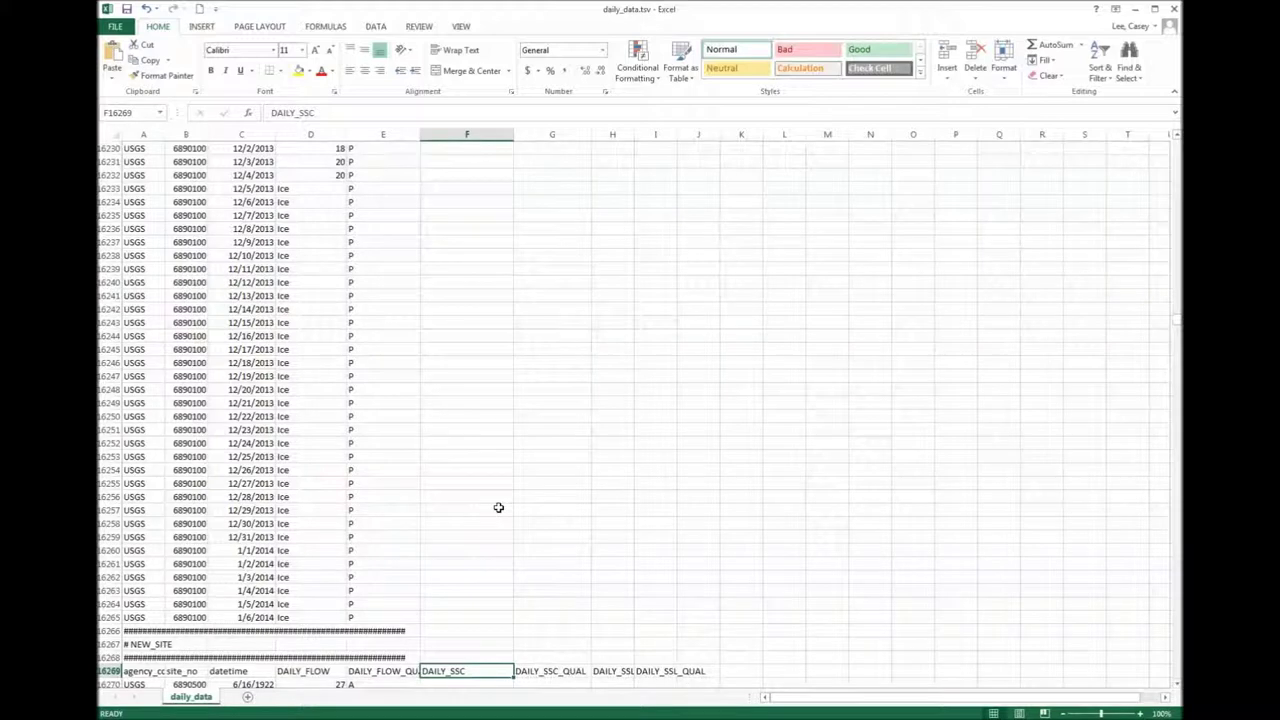
scroll(498, 454, down, 8)
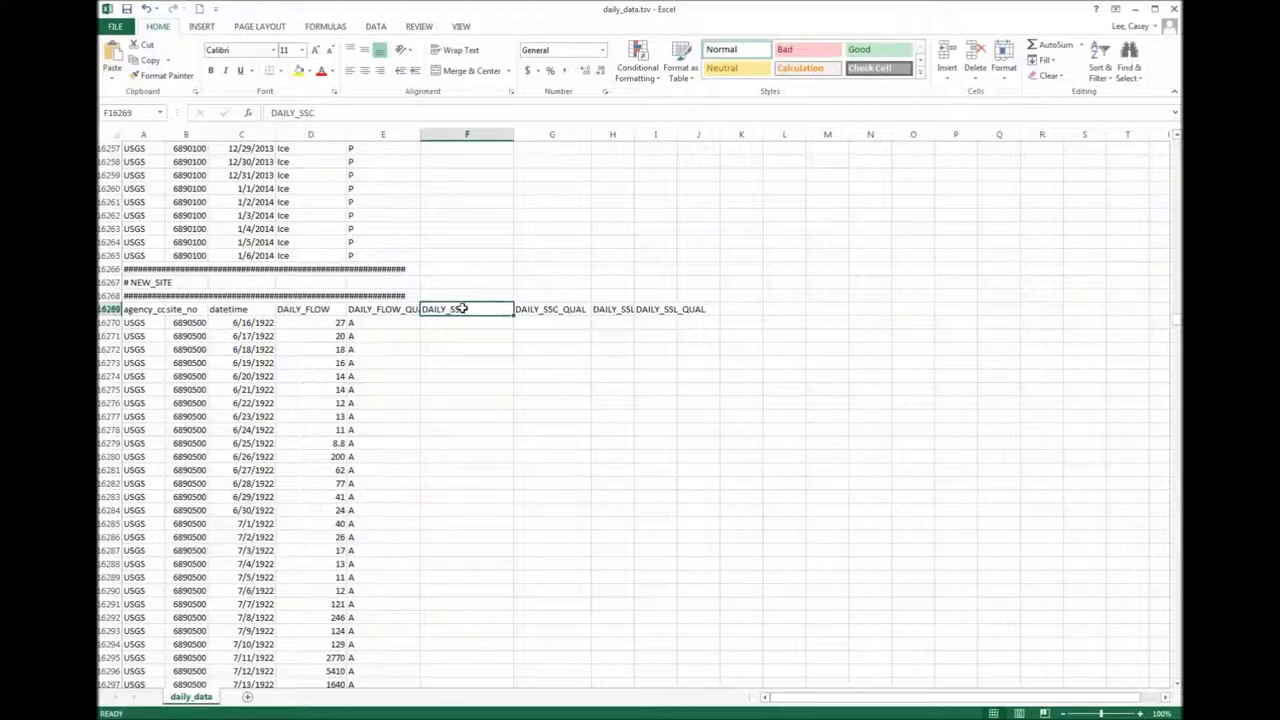
Step: Widen columns H and I to fit the second site's DAILY_SSL and DAILY_SSL_QUAL headers
click(552, 310)
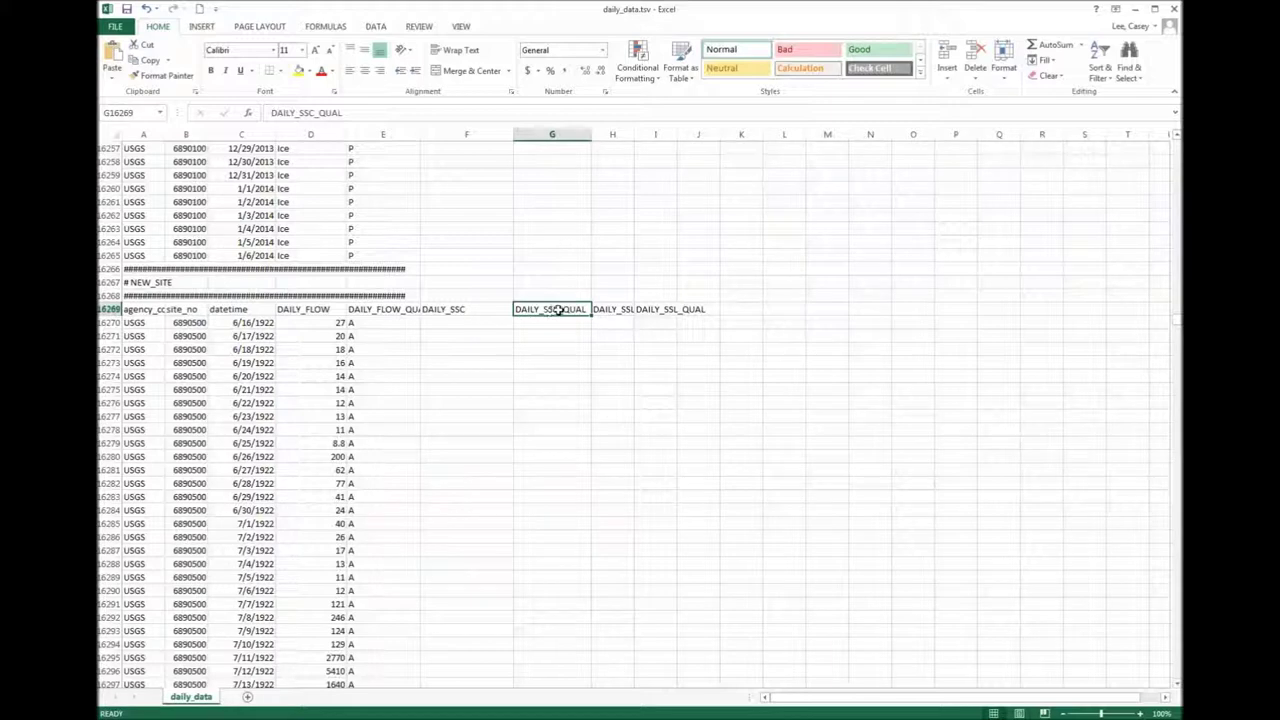
drag(633, 134, 740, 134)
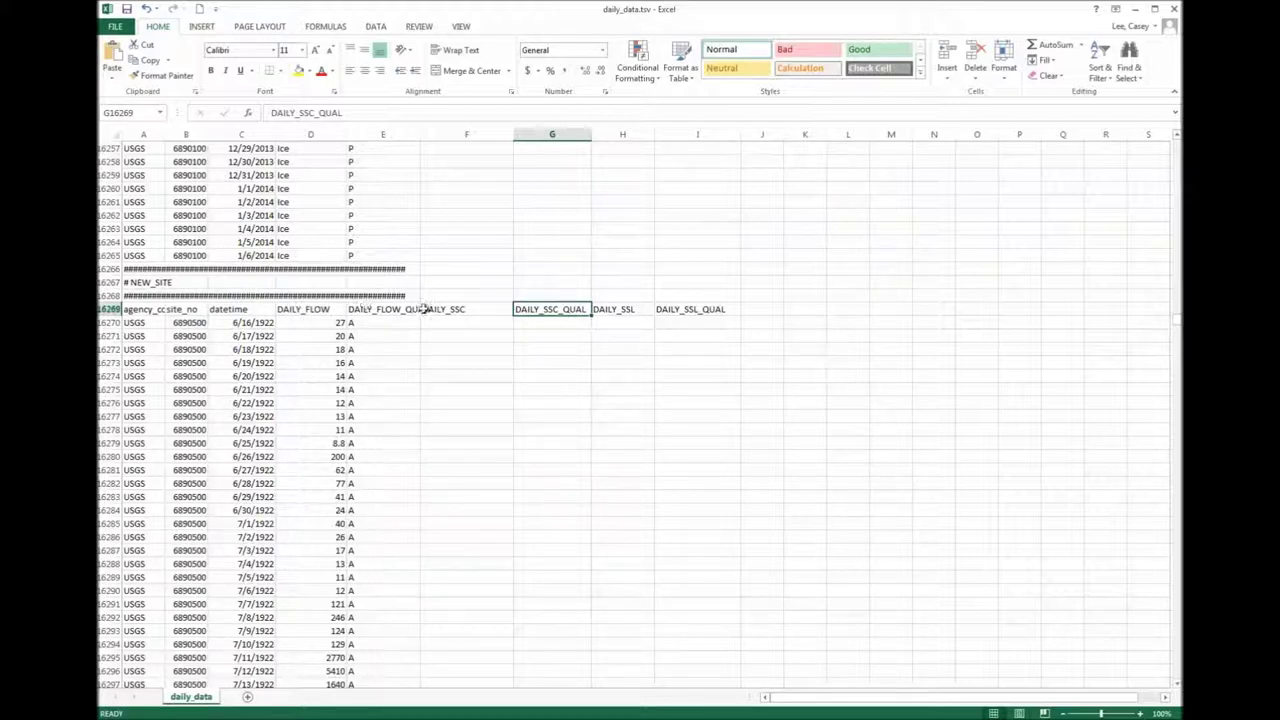
Step: Jump from the second site's DAILY_SSC header to the first data value below it in column F
click(458, 309)
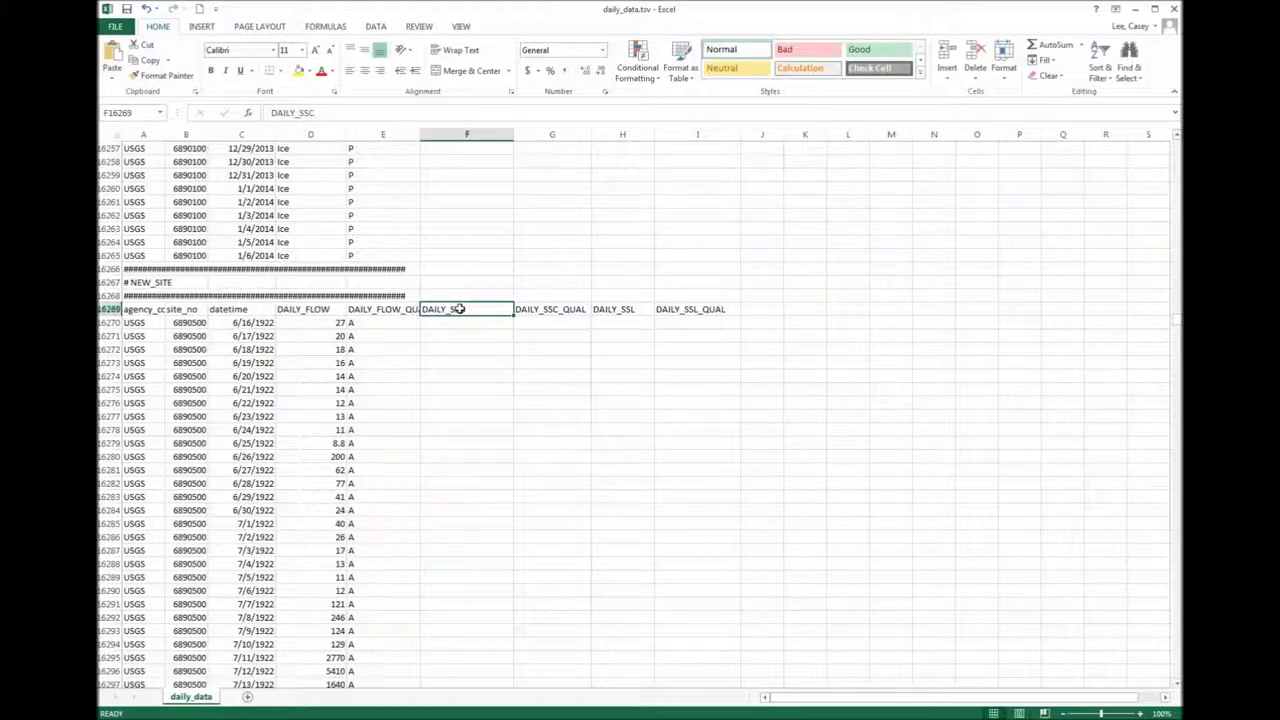
key(ctrl+Down)
scroll(535, 371, down, 4)
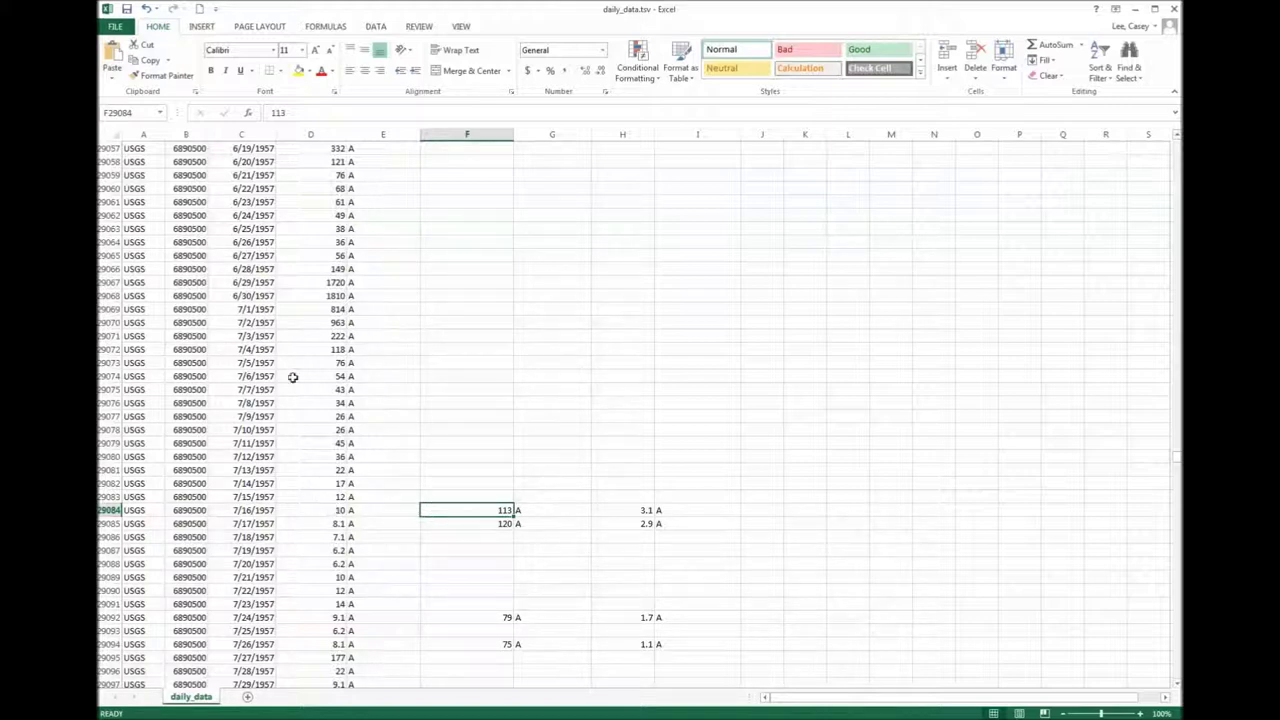
Step: Import discrete_data.tsv from the sedportaldownload folder with the default text import settings and maximize its window
click(122, 31)
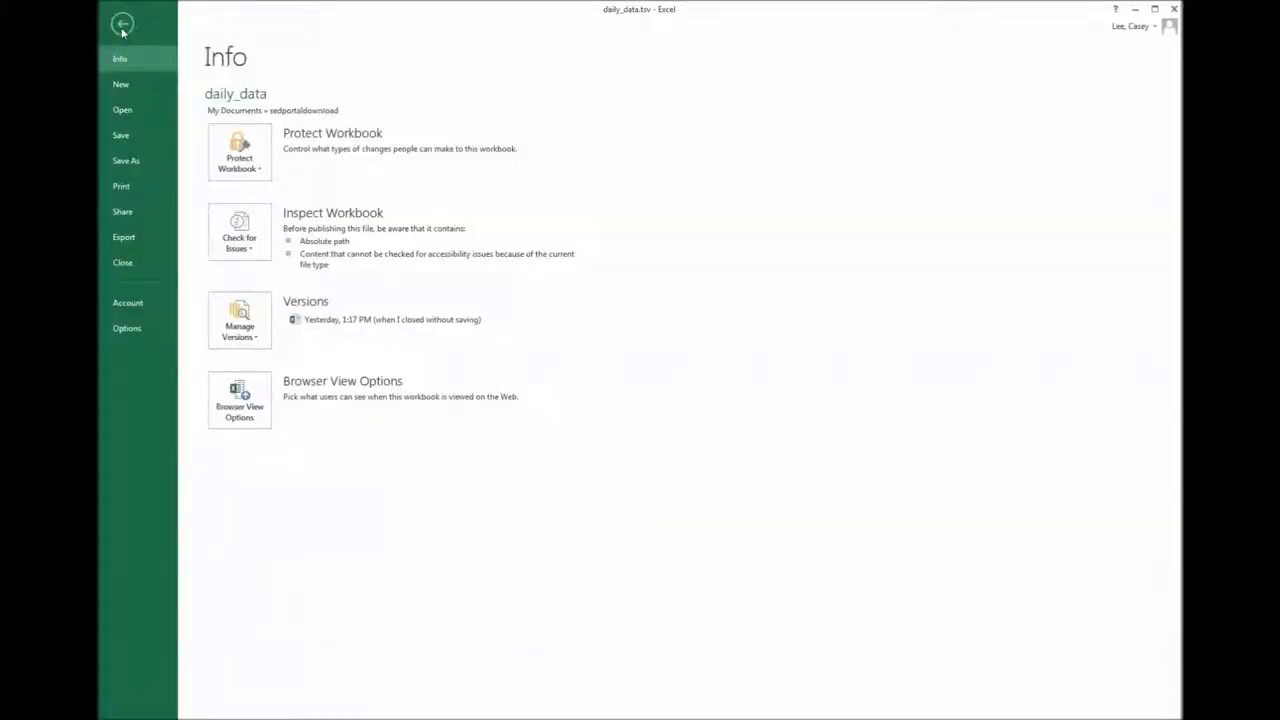
click(142, 110)
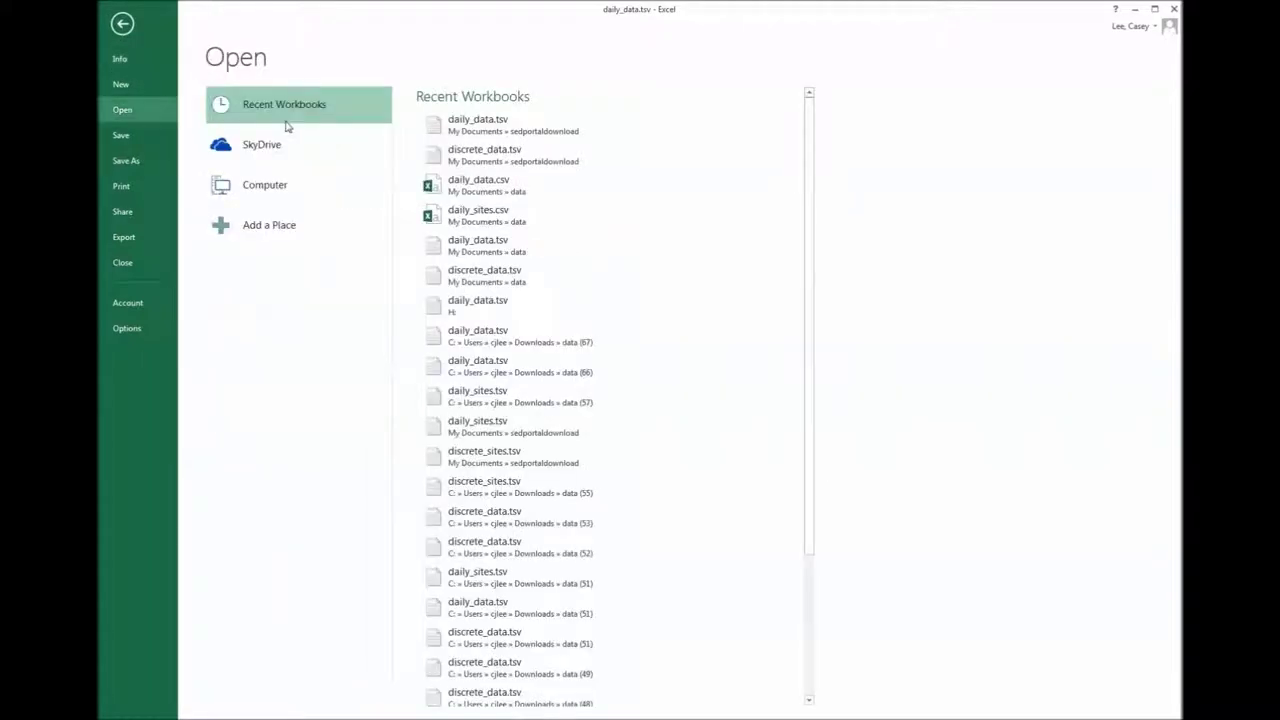
click(260, 198)
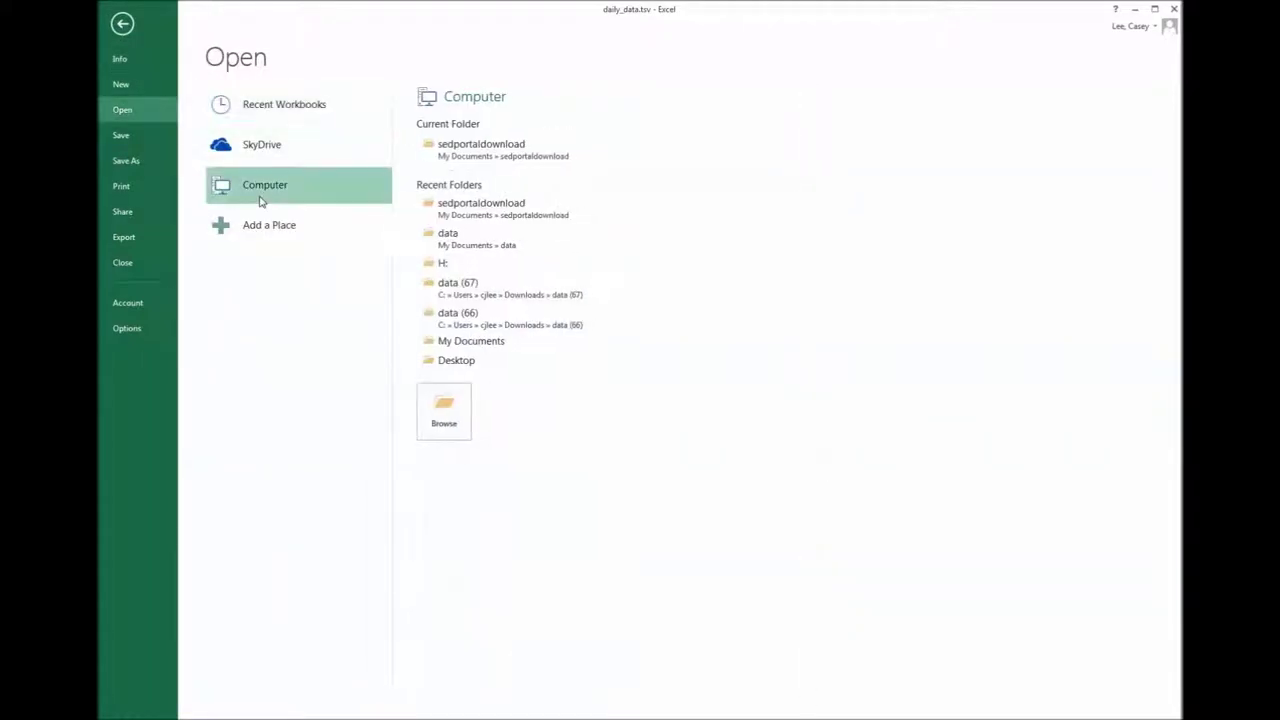
click(487, 157)
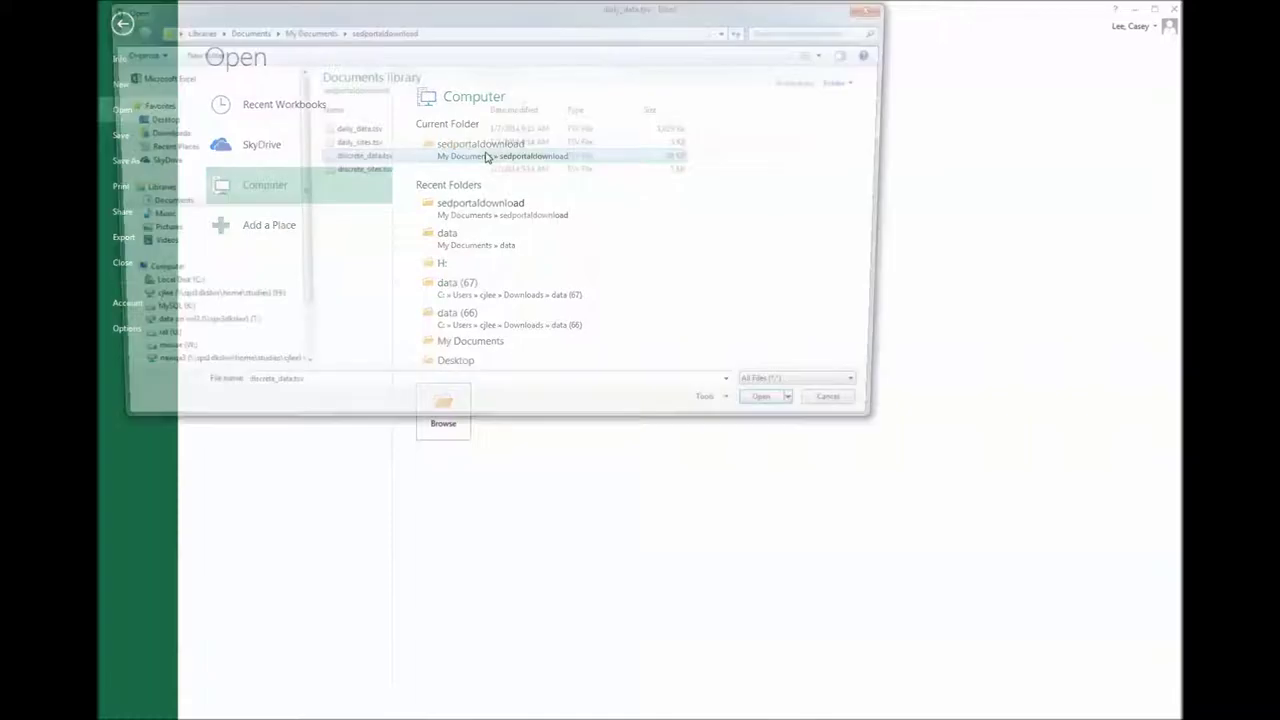
click(486, 157)
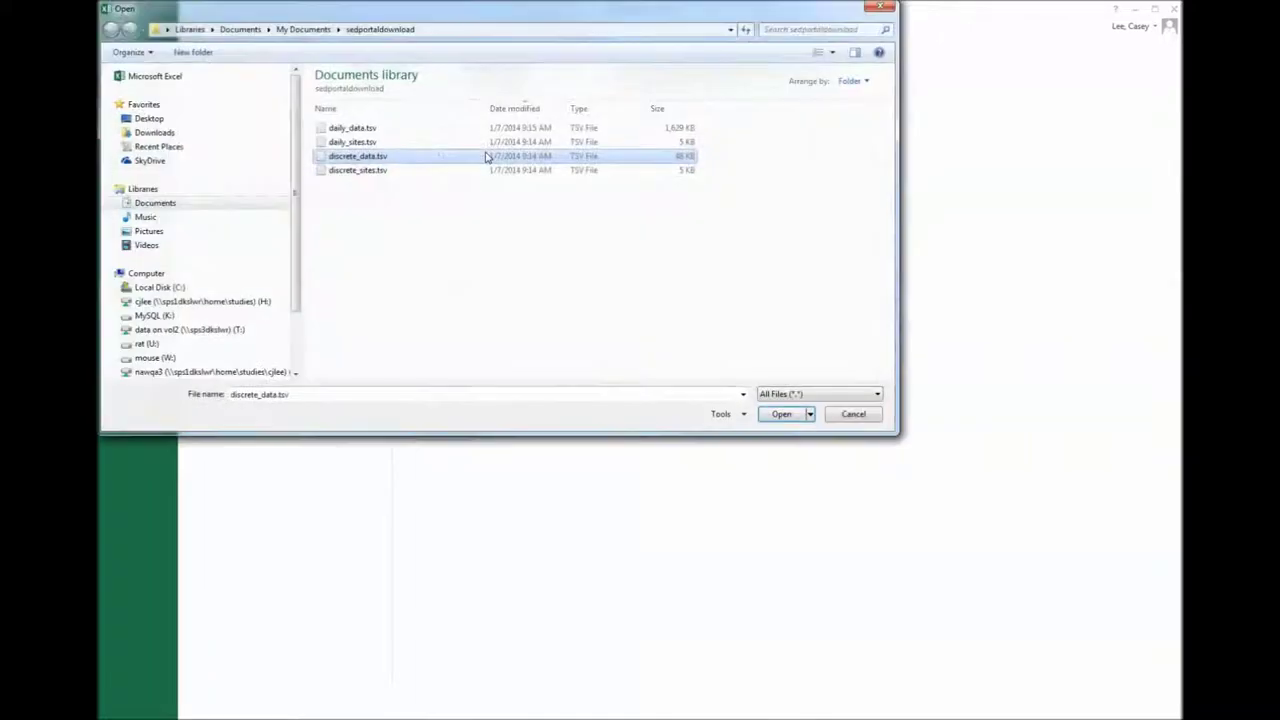
double_click(356, 157)
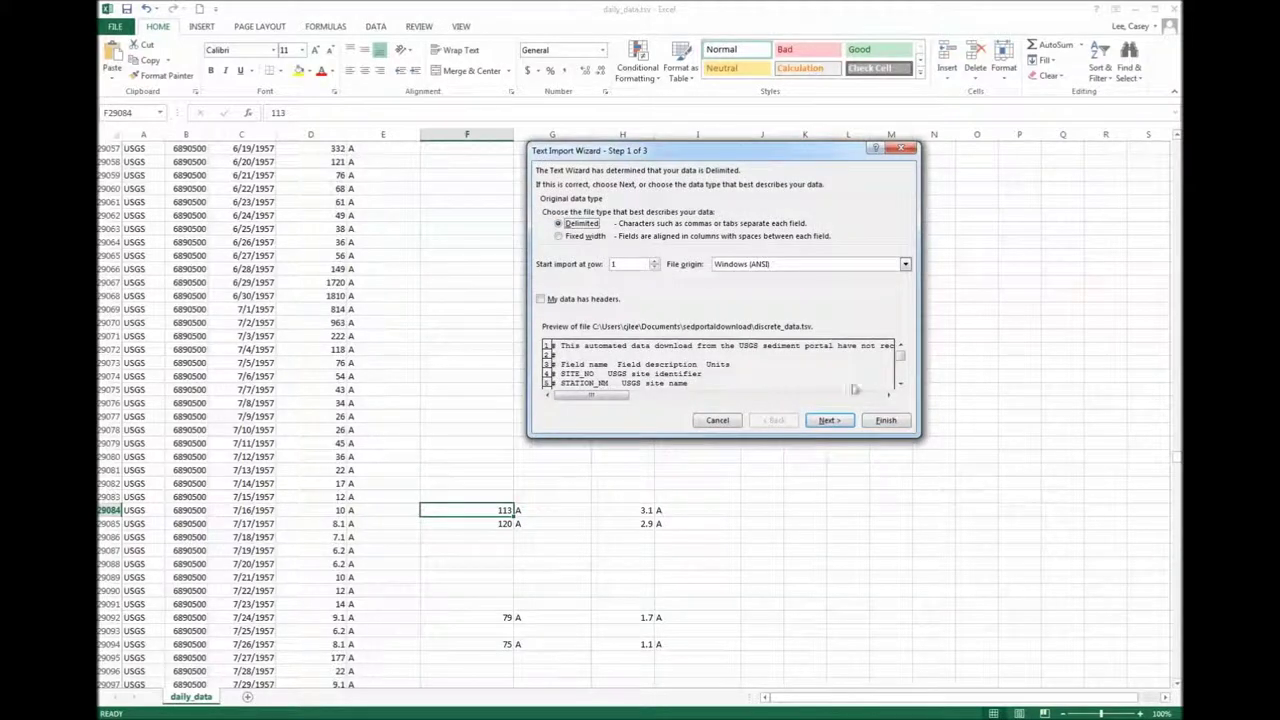
click(888, 421)
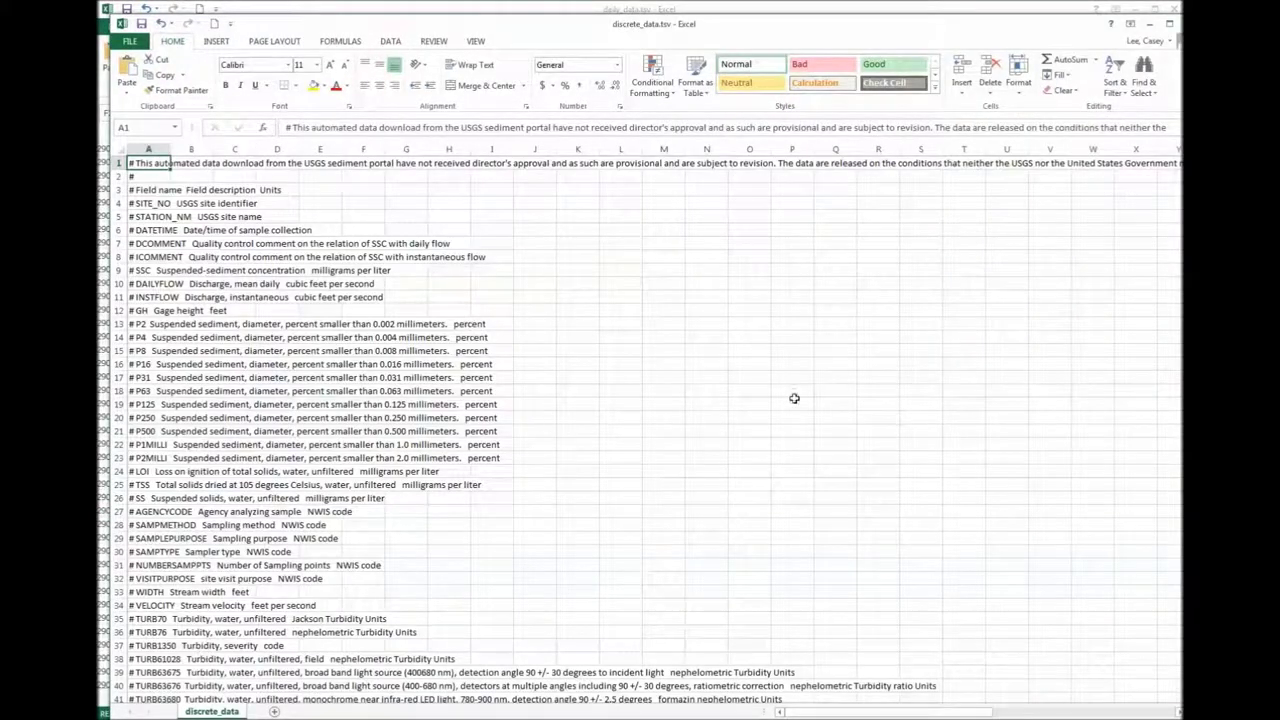
double_click(617, 24)
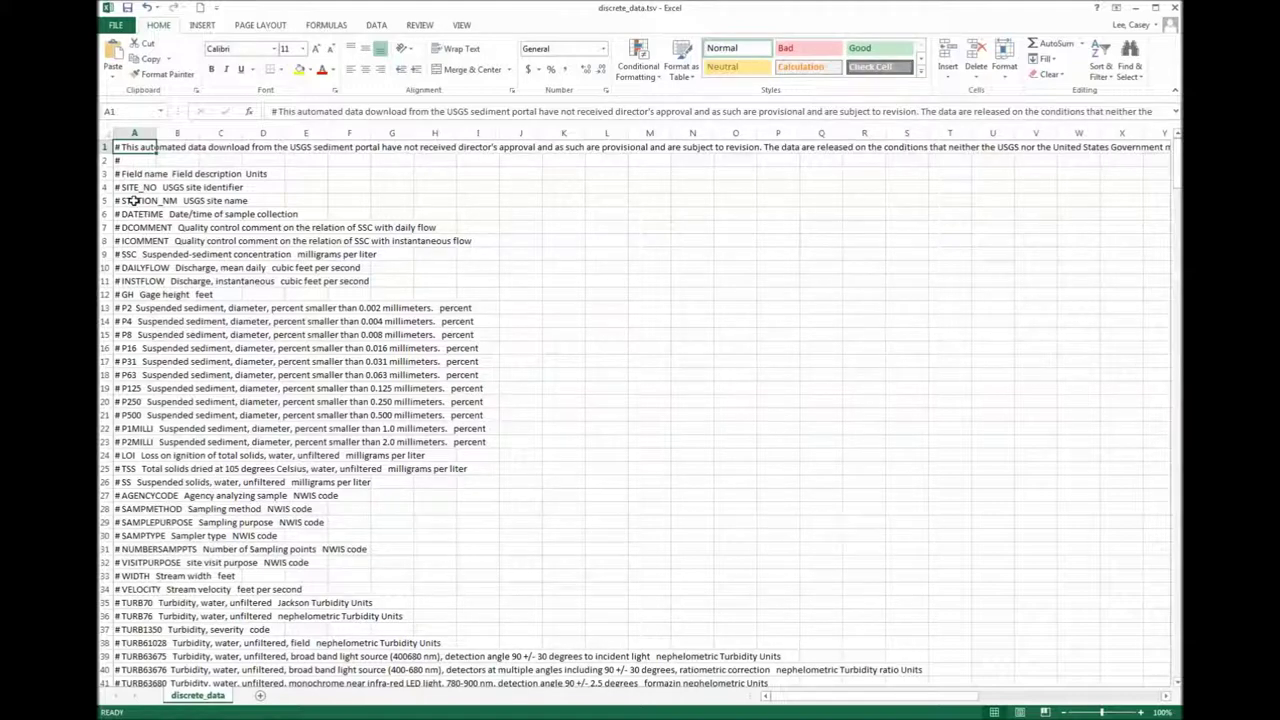
Step: Skim the field description rows and examine the site, date/time and quality comment fields from SITE_NO through ICOMMENT
scroll(118, 505, down, 3)
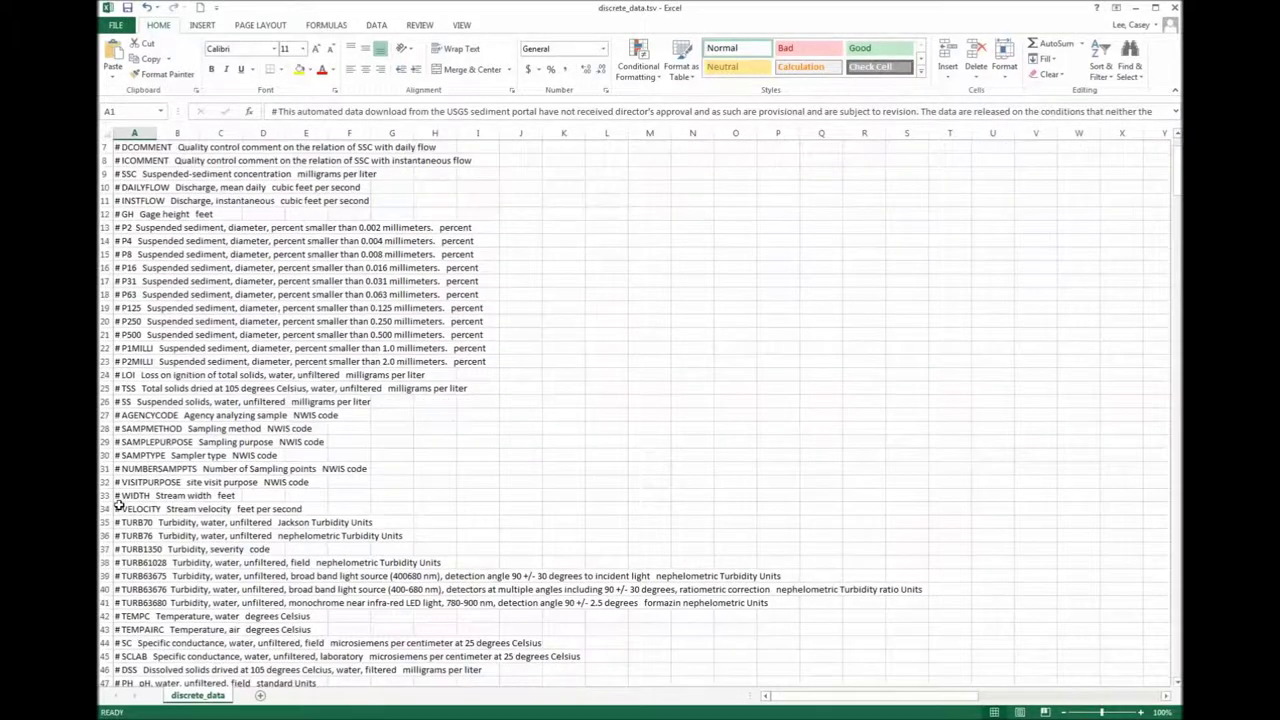
scroll(118, 505, down, 2)
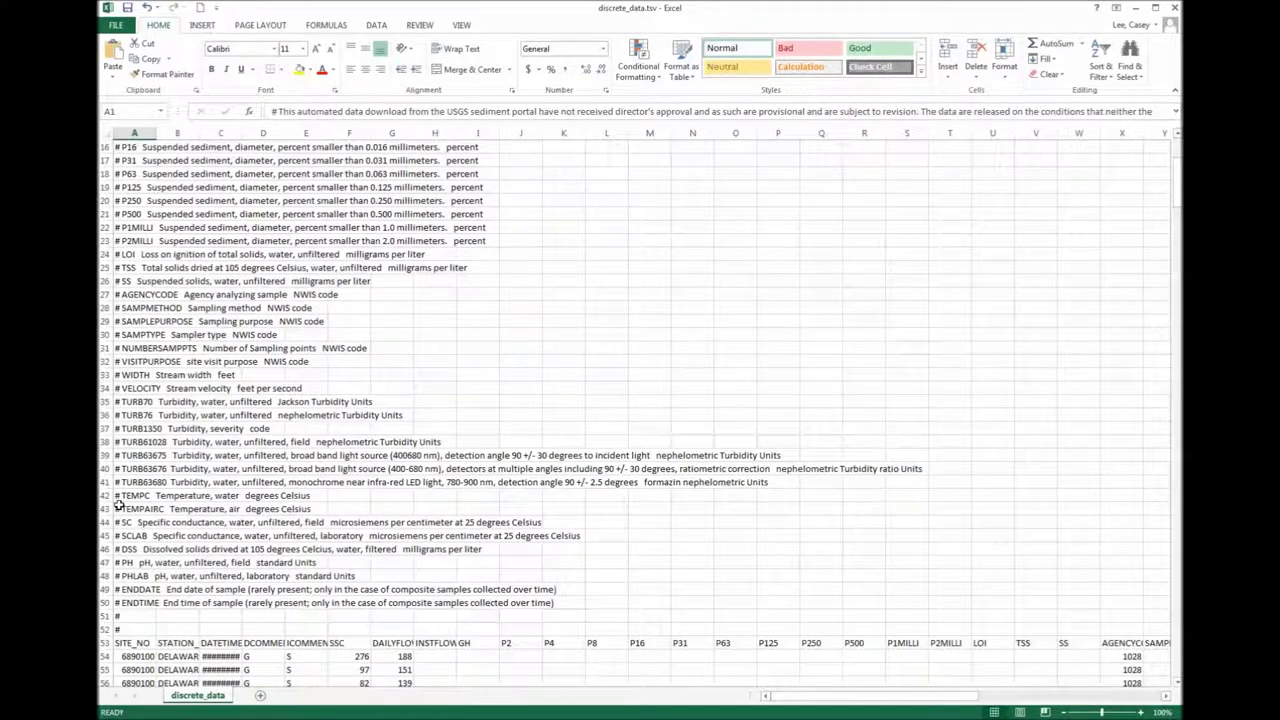
scroll(172, 615, up, 5)
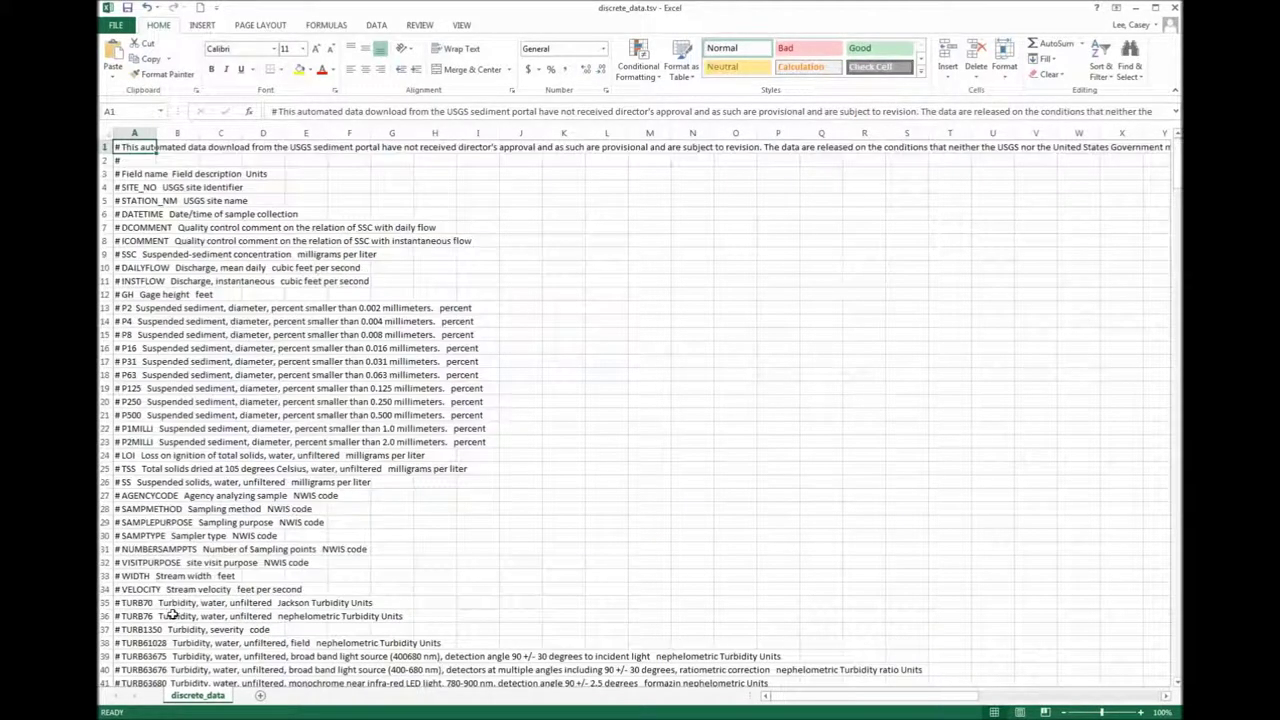
click(138, 189)
click(138, 200)
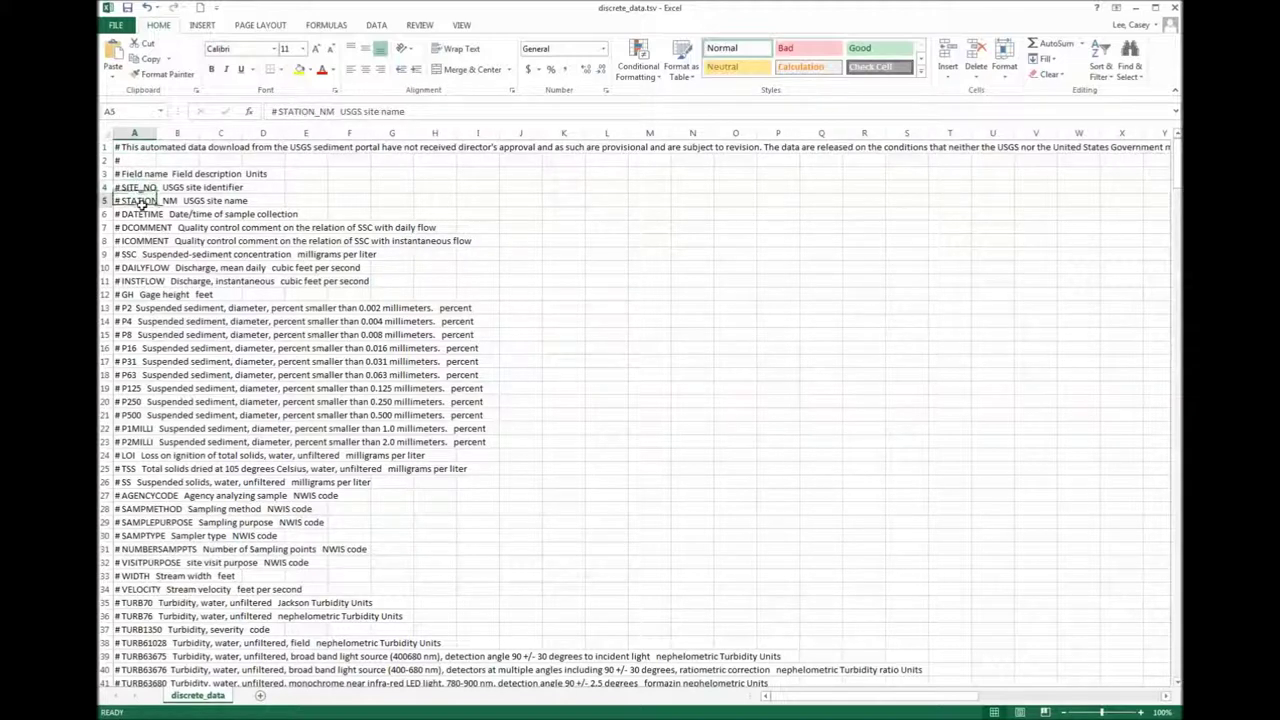
click(140, 215)
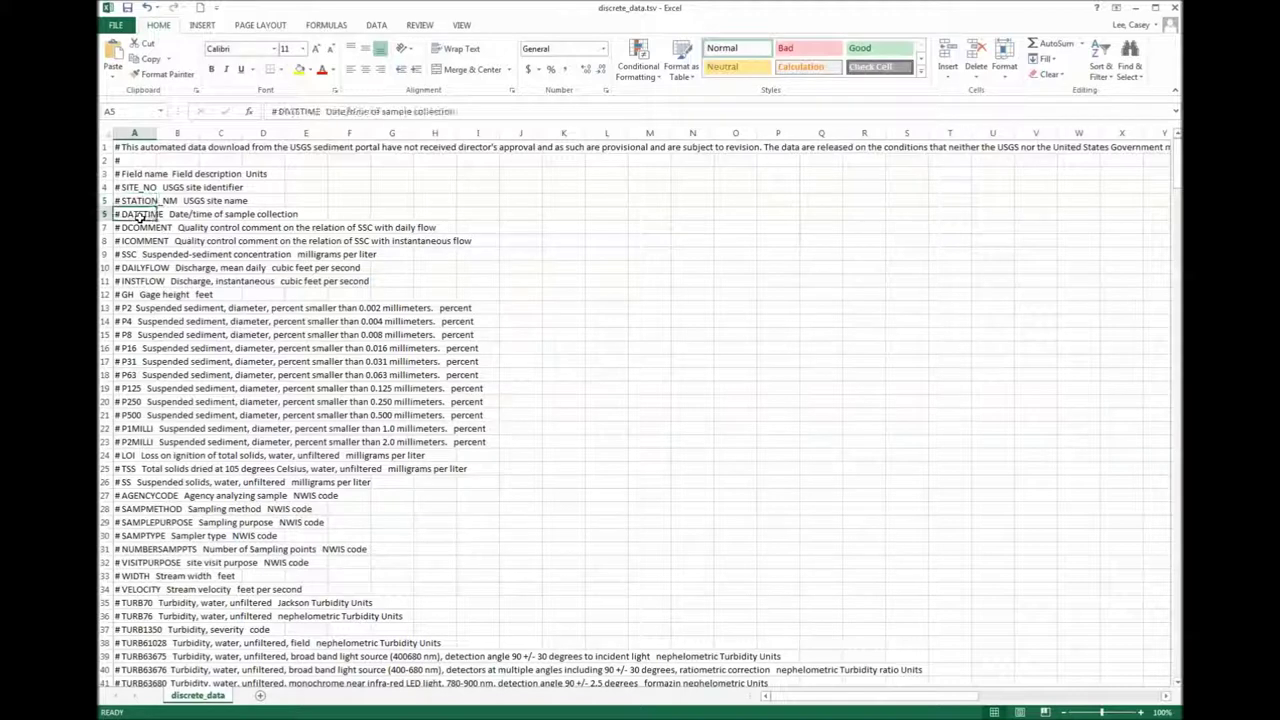
click(142, 228)
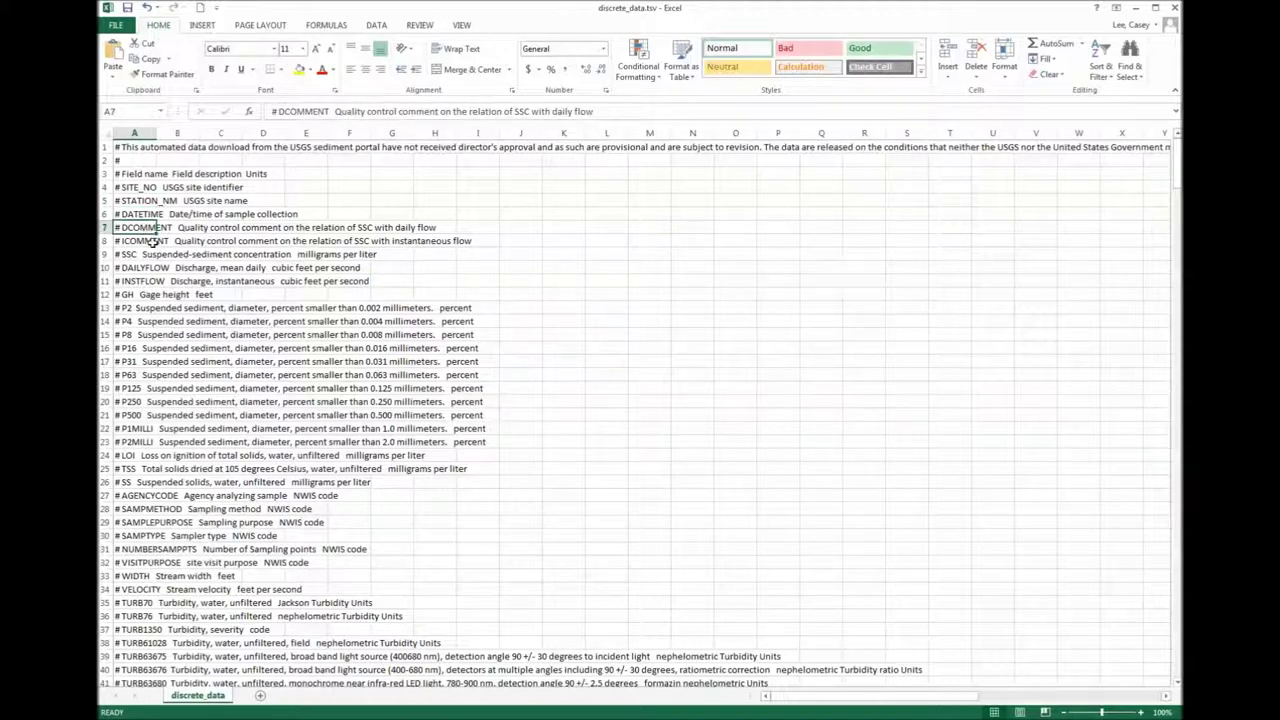
click(152, 242)
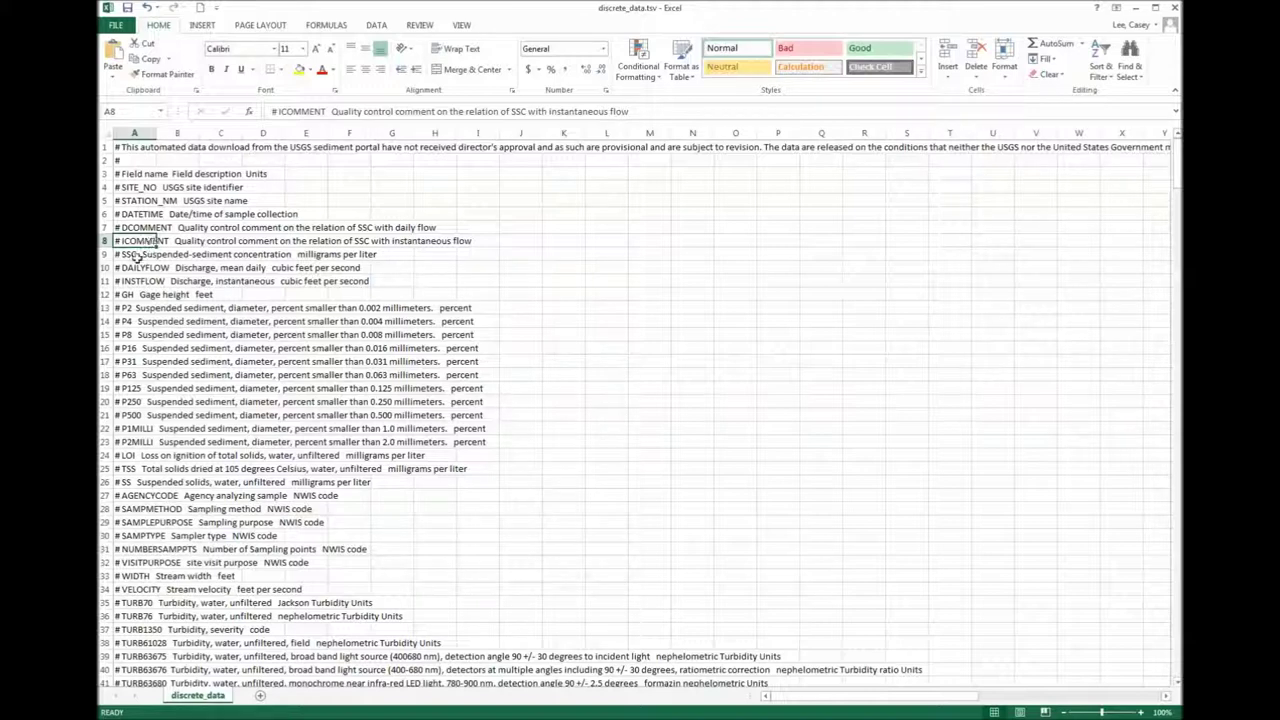
Step: Examine the descriptions of SSC, the flow and gage height fields, the P2 to P2MILLI particle sizes, LOI, TSS and SS
click(136, 256)
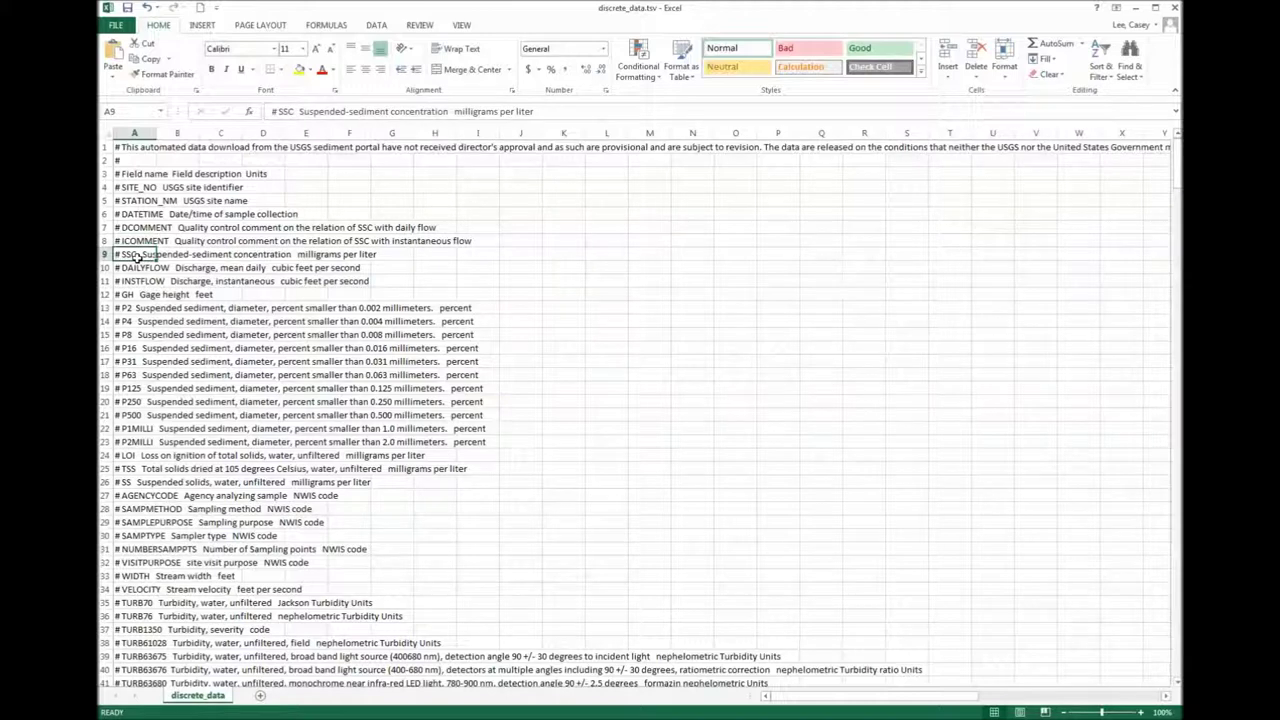
drag(133, 265, 135, 284)
click(135, 295)
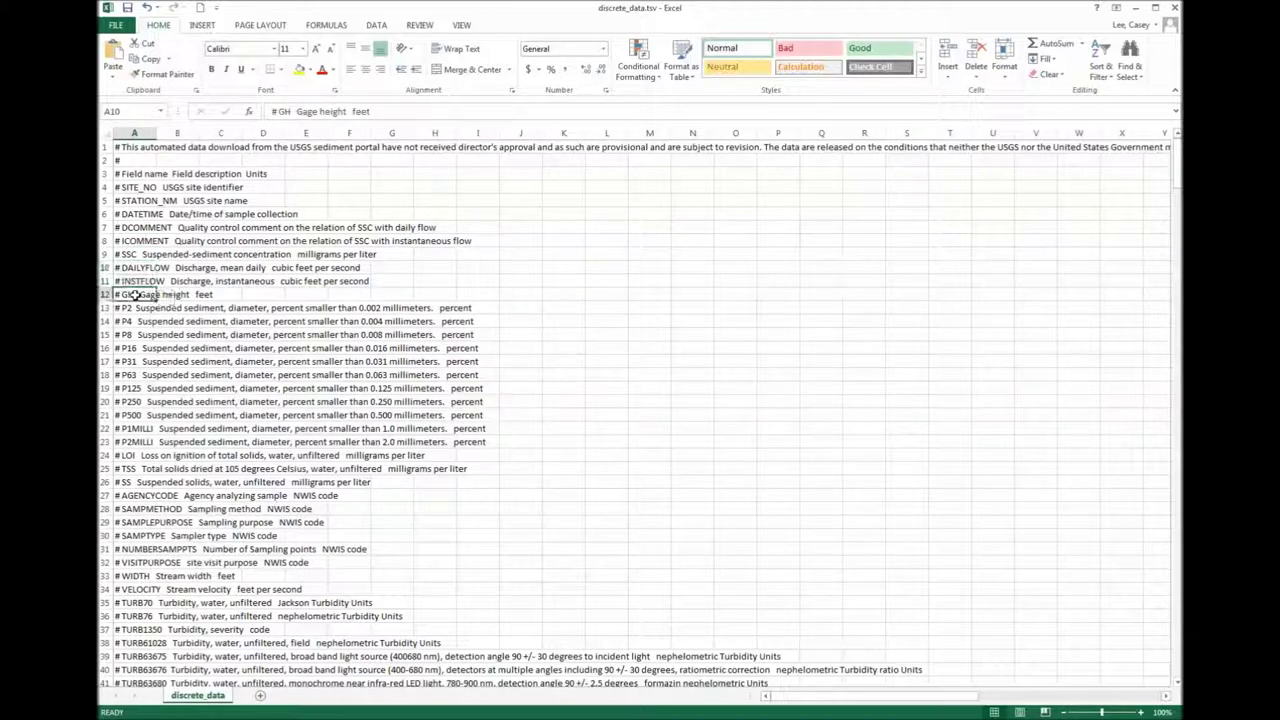
drag(133, 308, 143, 441)
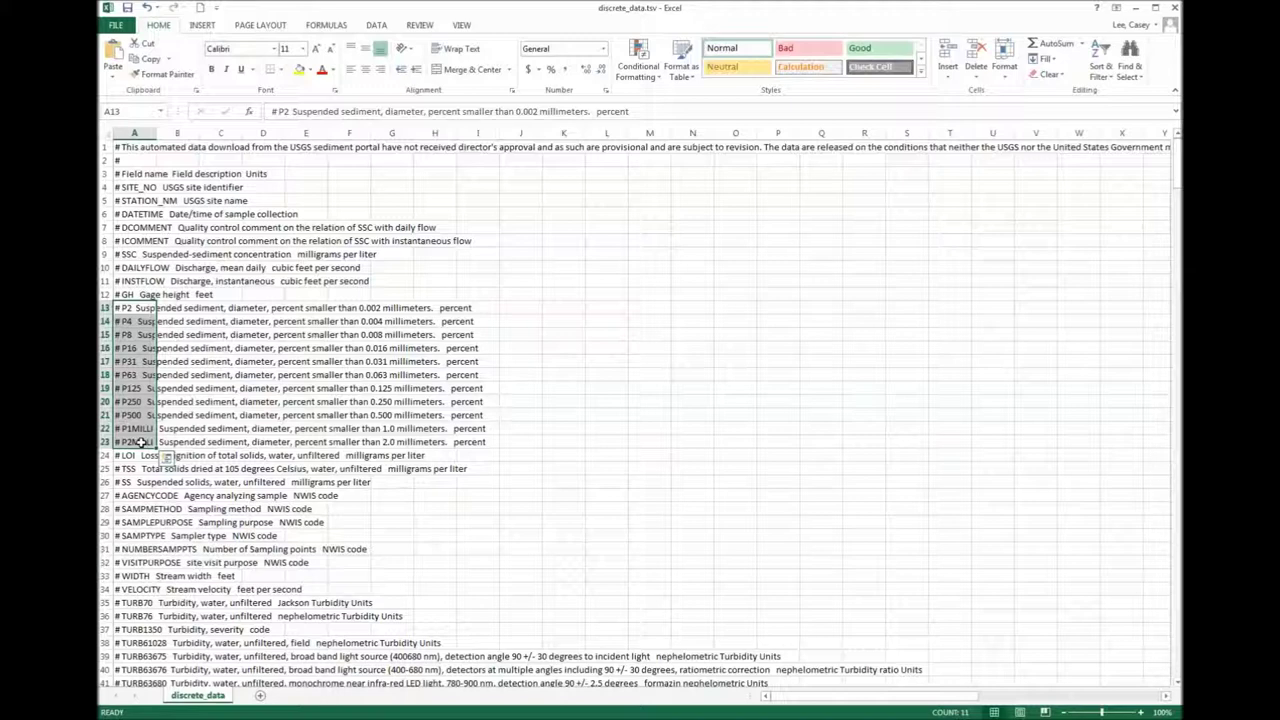
click(130, 456)
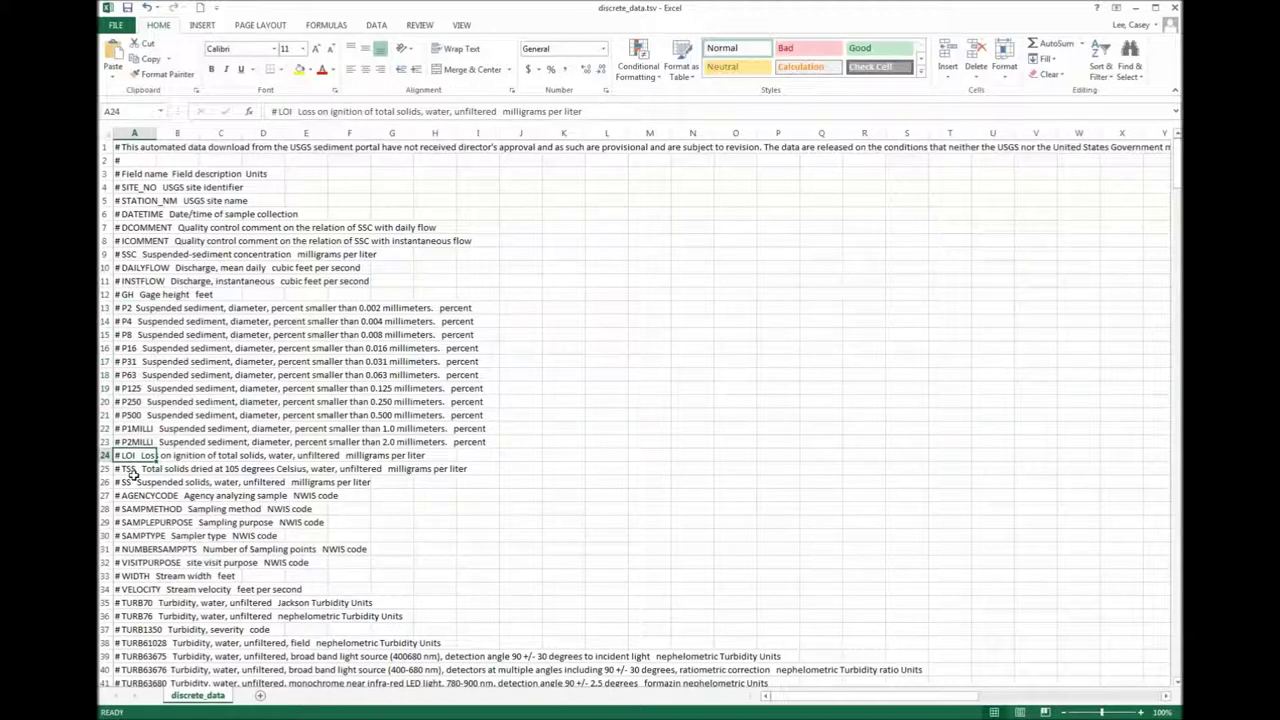
drag(133, 472, 140, 483)
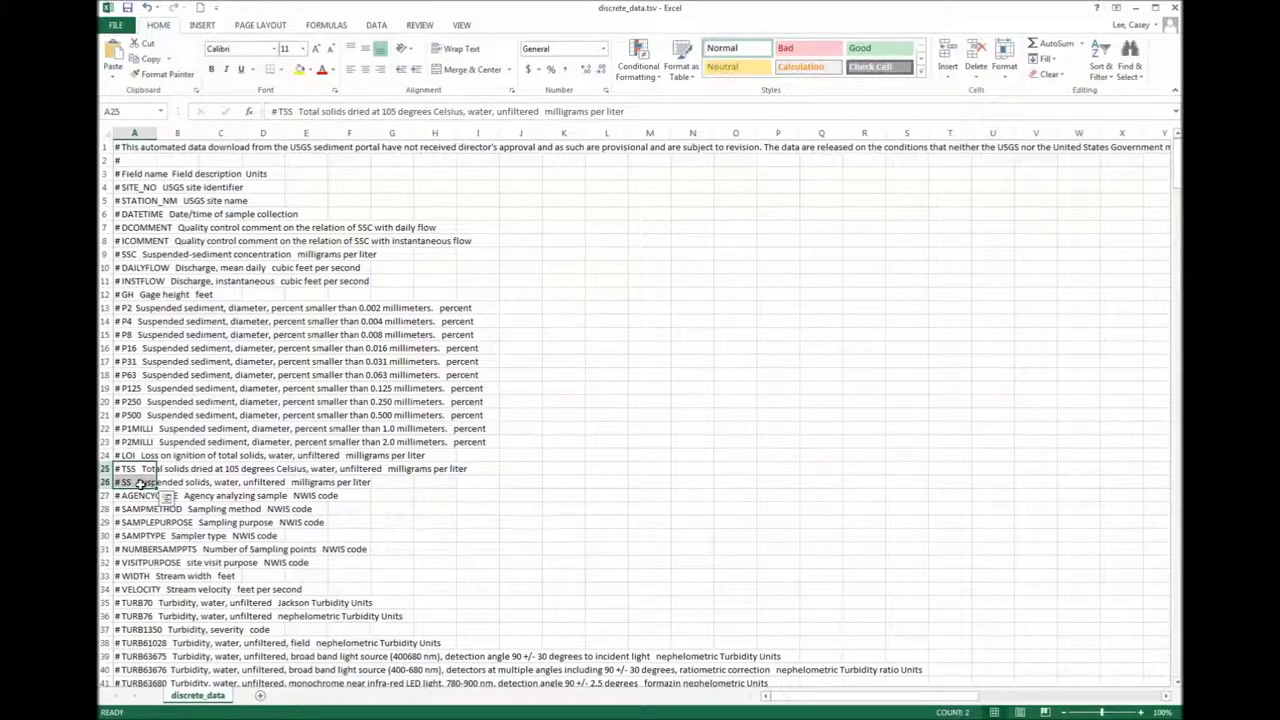
Step: Examine the descriptions of the NWIS sampling codes in rows 27 to 32, WIDTH, VELOCITY and the turbidity fields in rows 35 to 41
scroll(140, 483, down, 3)
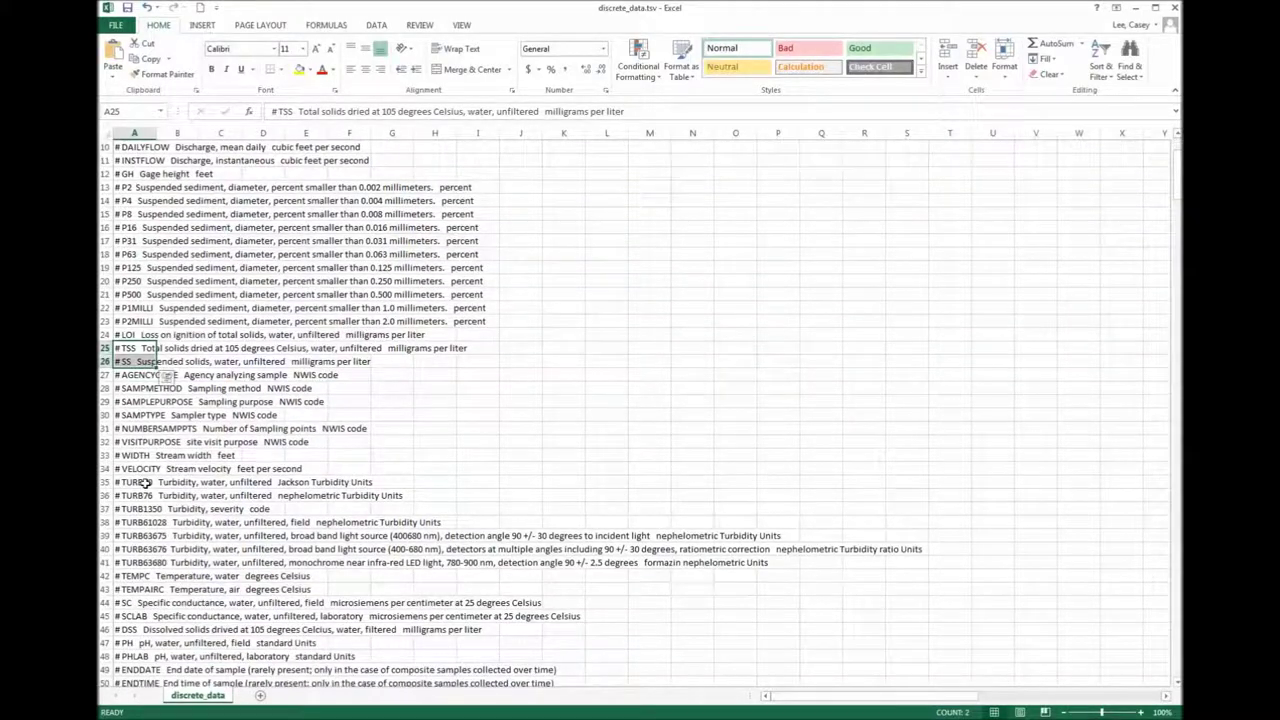
click(127, 376)
drag(127, 376, 138, 441)
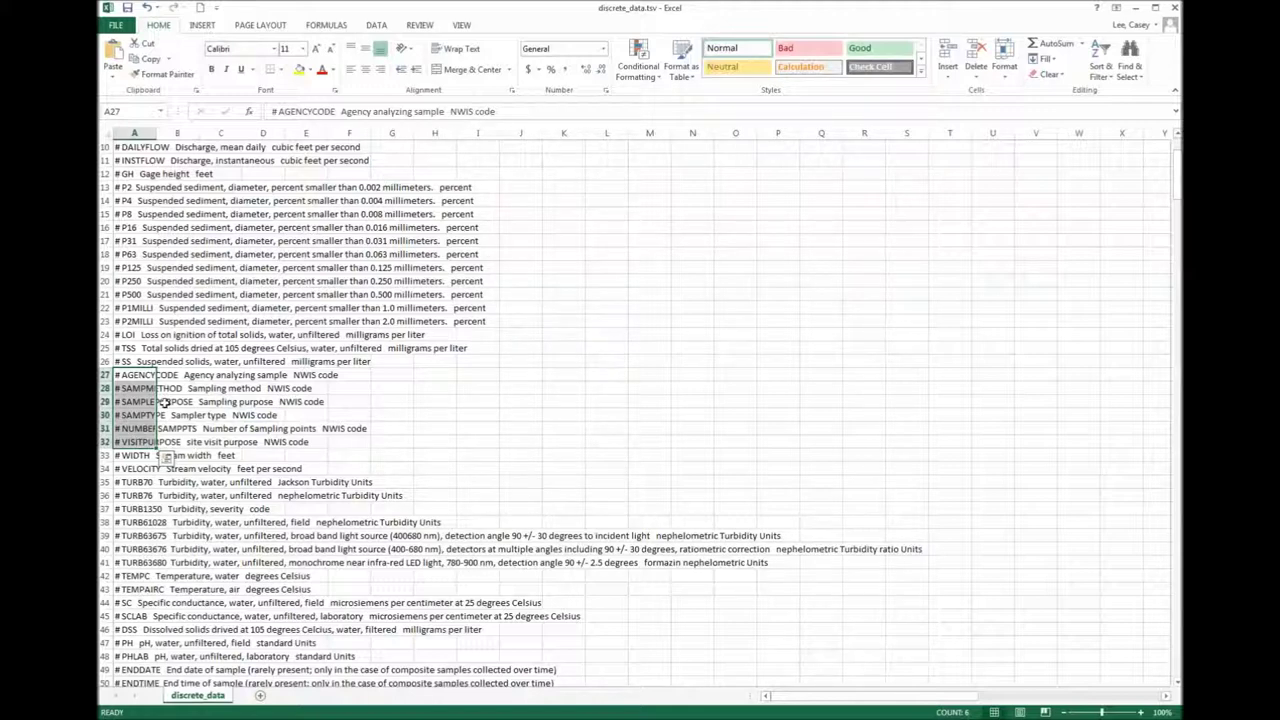
scroll(165, 460, down, 1)
click(140, 416)
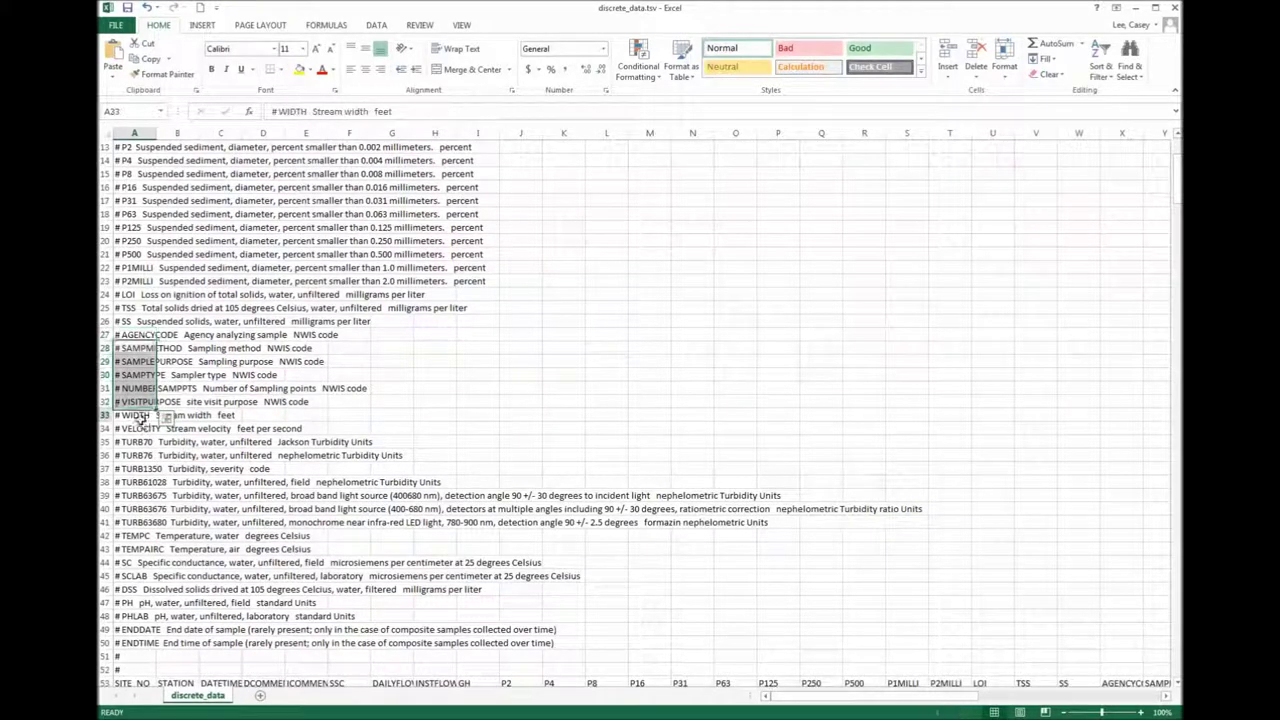
click(140, 430)
drag(140, 442, 140, 526)
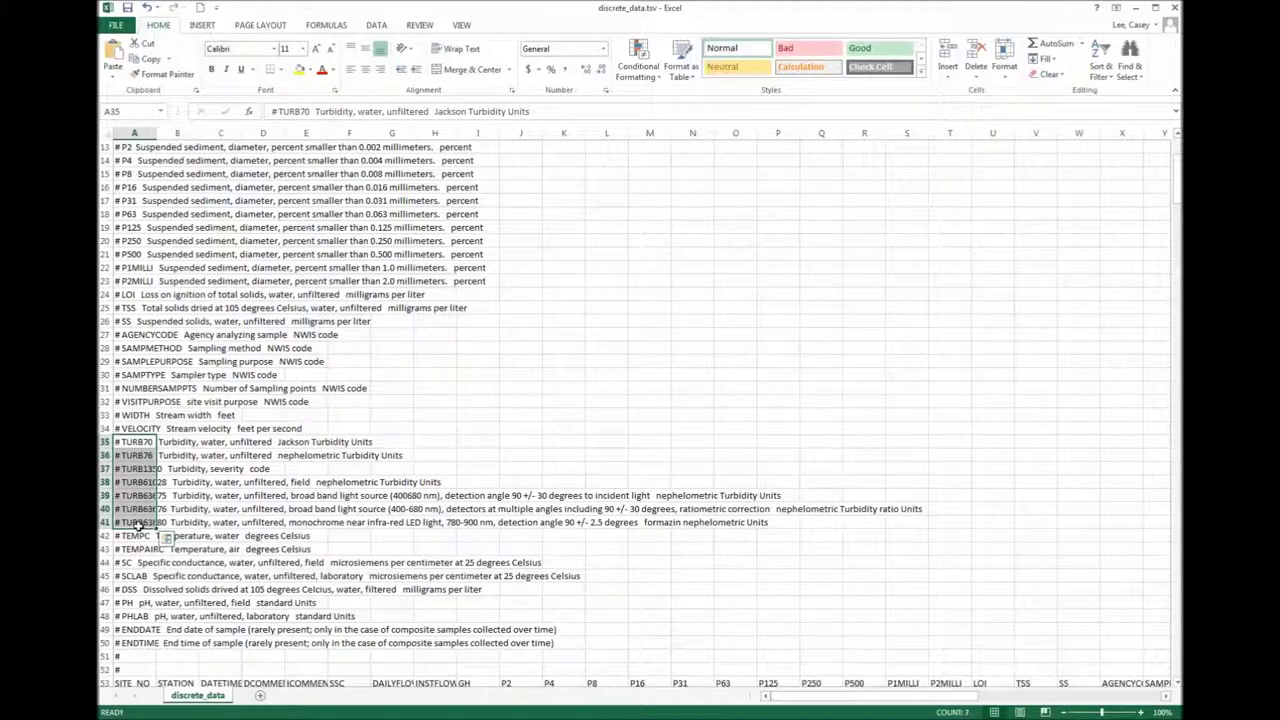
Step: Examine the remaining field descriptions from TEMPC through ENDTIME, covering temperature, specific conductance, dissolved solids, pH and sample end
scroll(150, 525, down, 2)
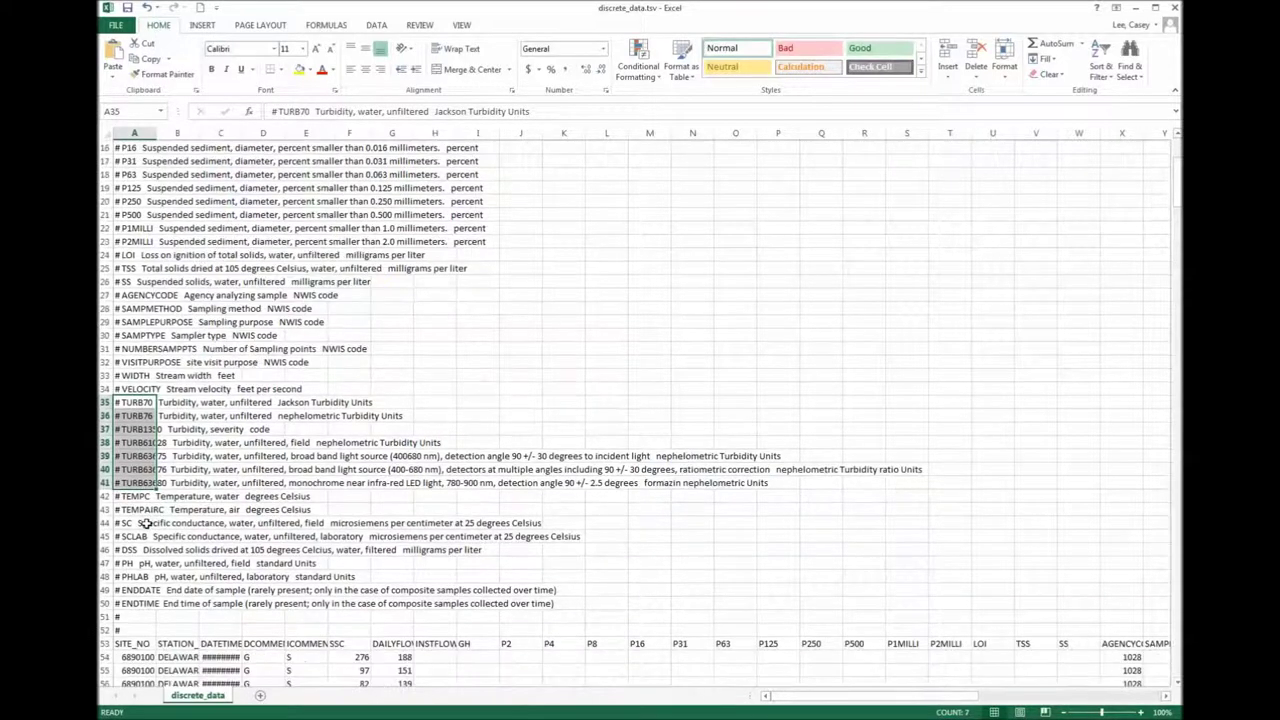
click(138, 458)
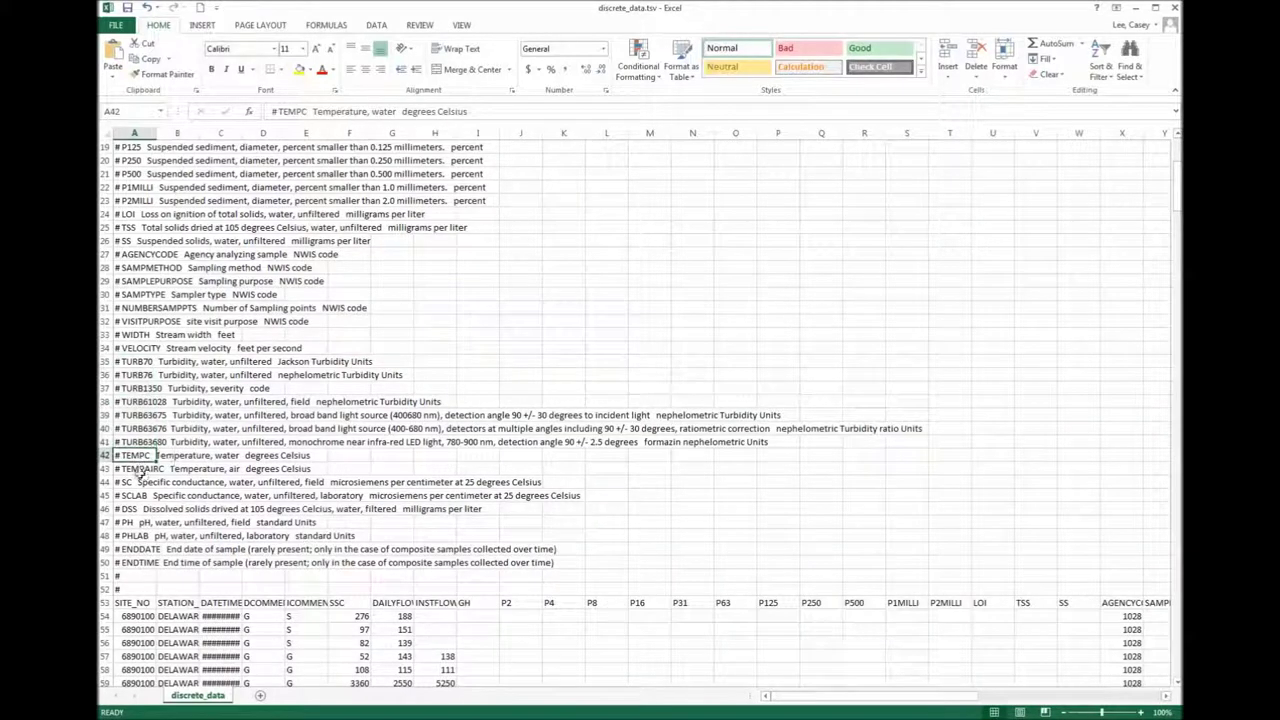
click(140, 471)
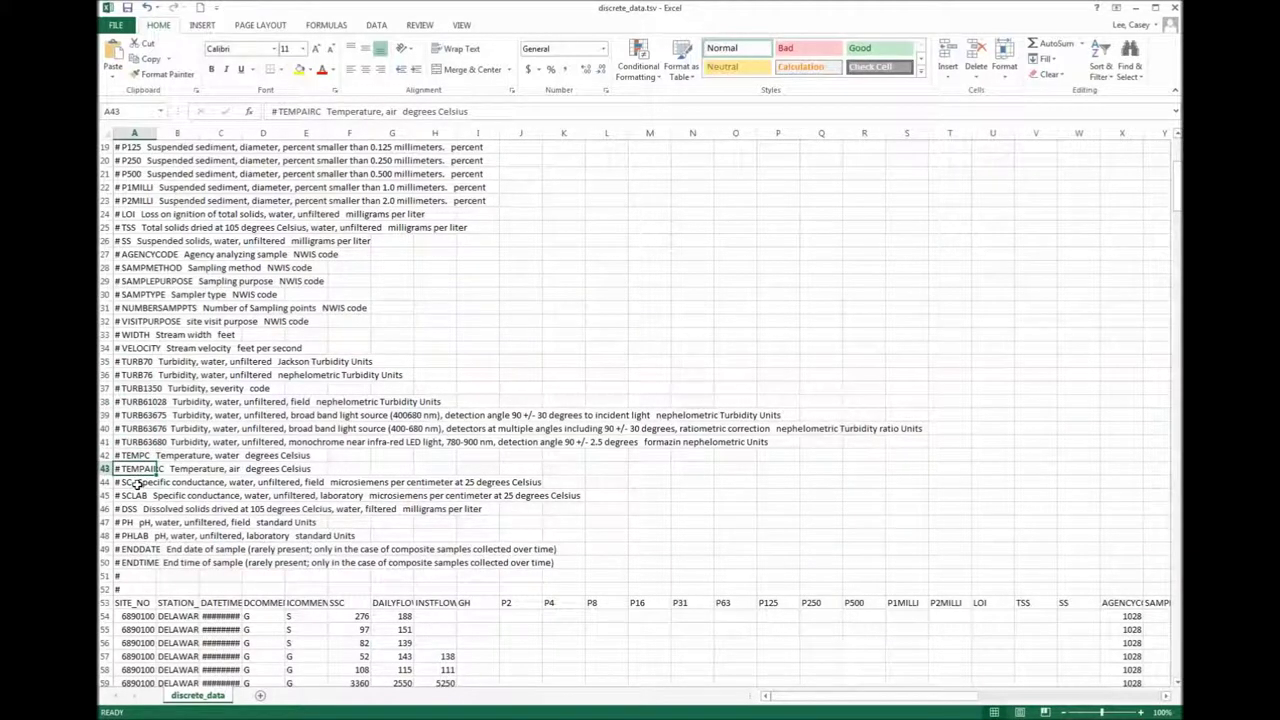
drag(140, 482, 142, 502)
click(140, 522)
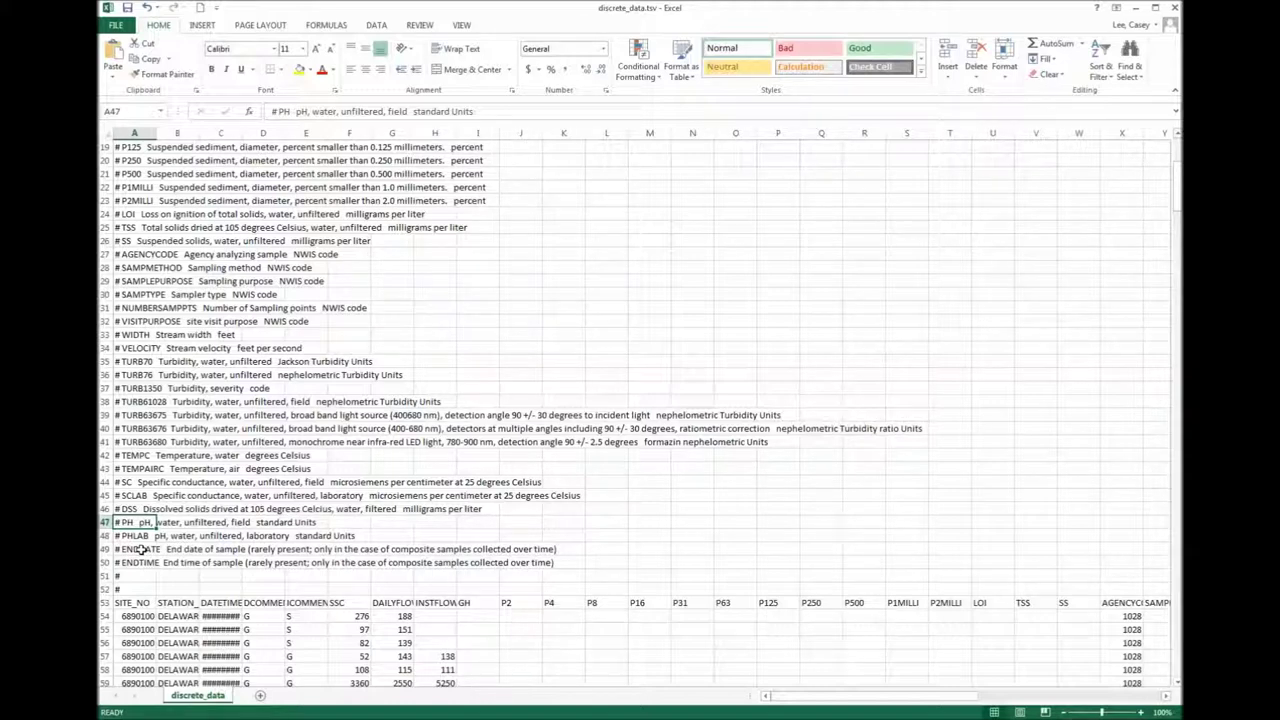
click(318, 562)
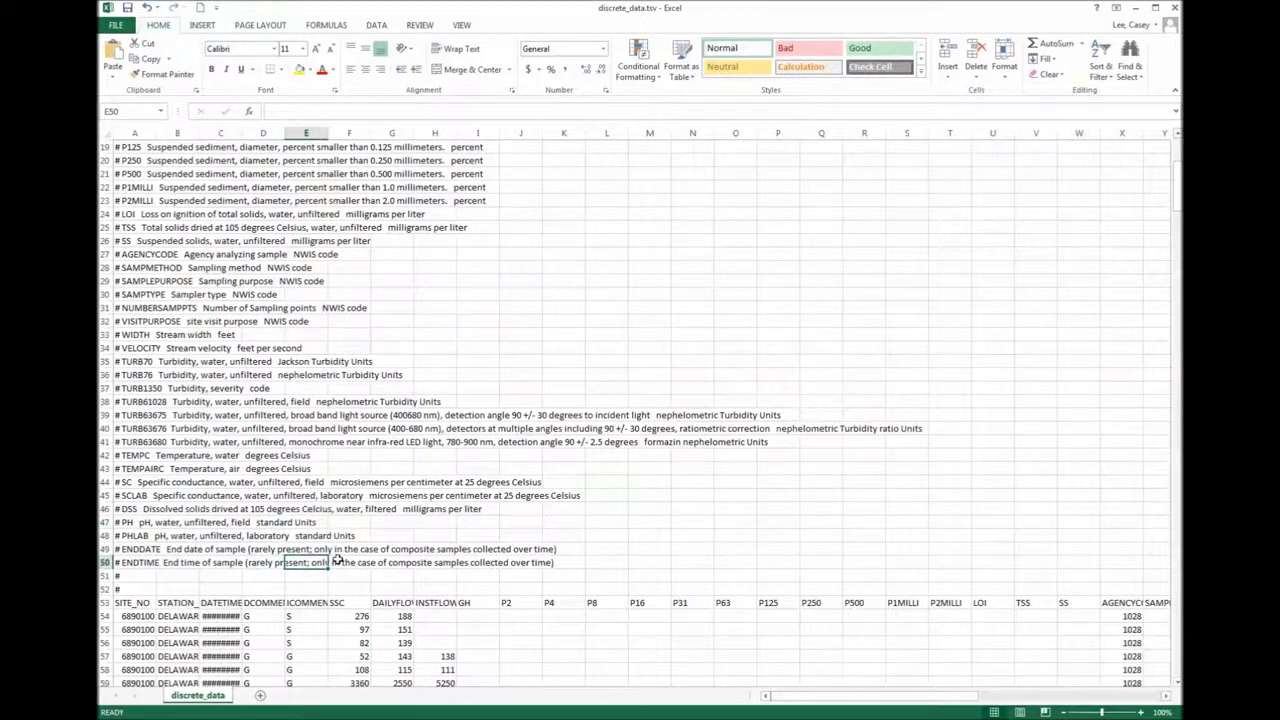
Step: Widen column C so that the DATETIME values of the samples display in full
scroll(337, 560, down, 2)
scroll(260, 160, down, 2)
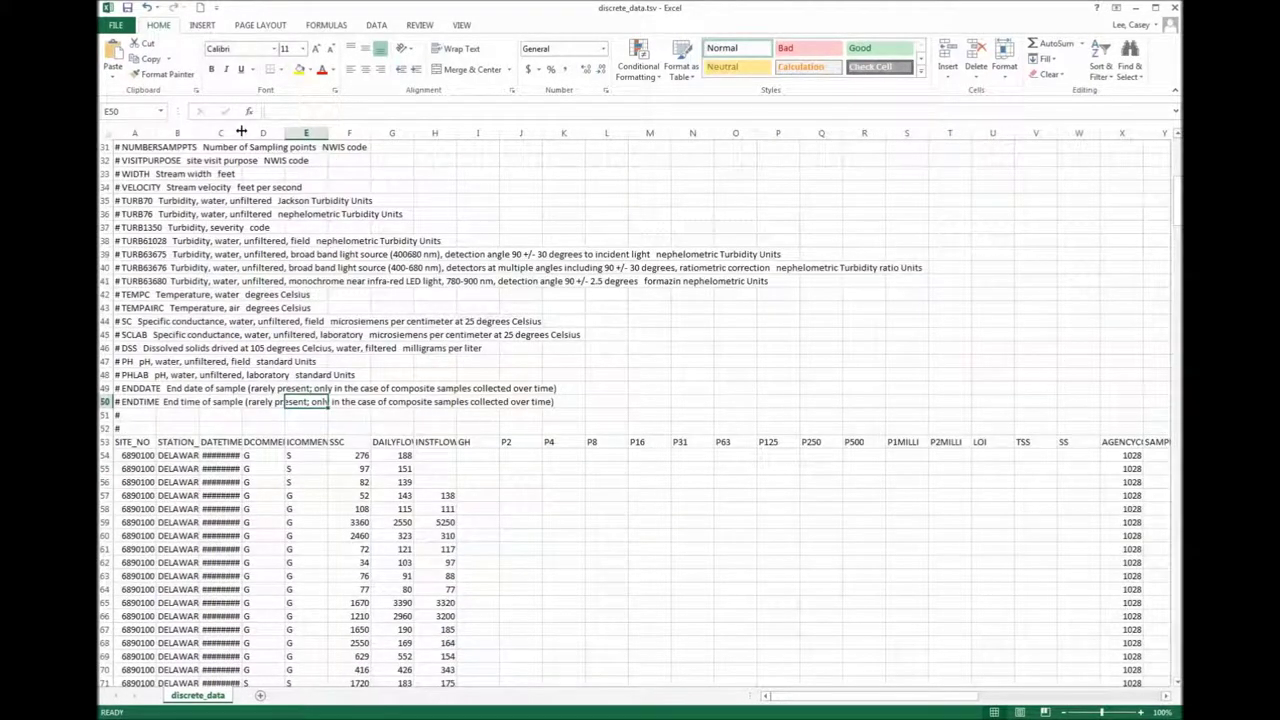
drag(241, 131, 282, 136)
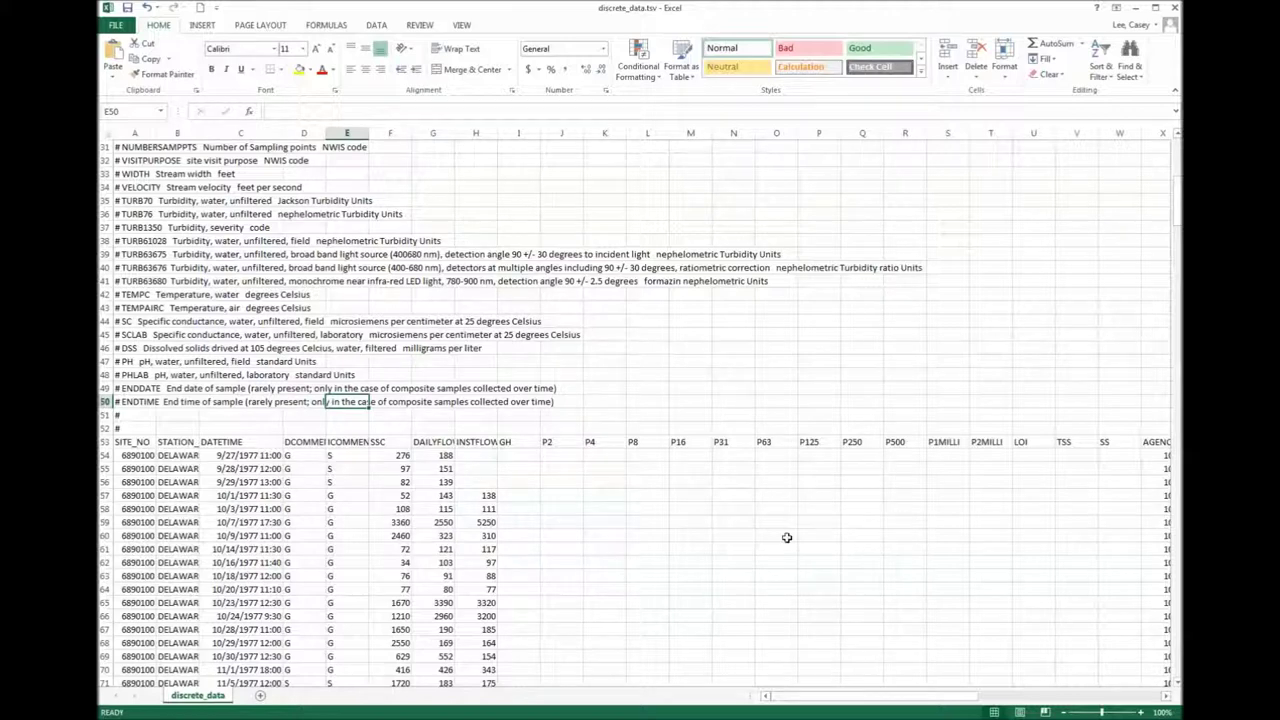
Step: Look through the sample records below the header row and jump to the last DATETIME entry in column C
scroll(573, 628, down, 4)
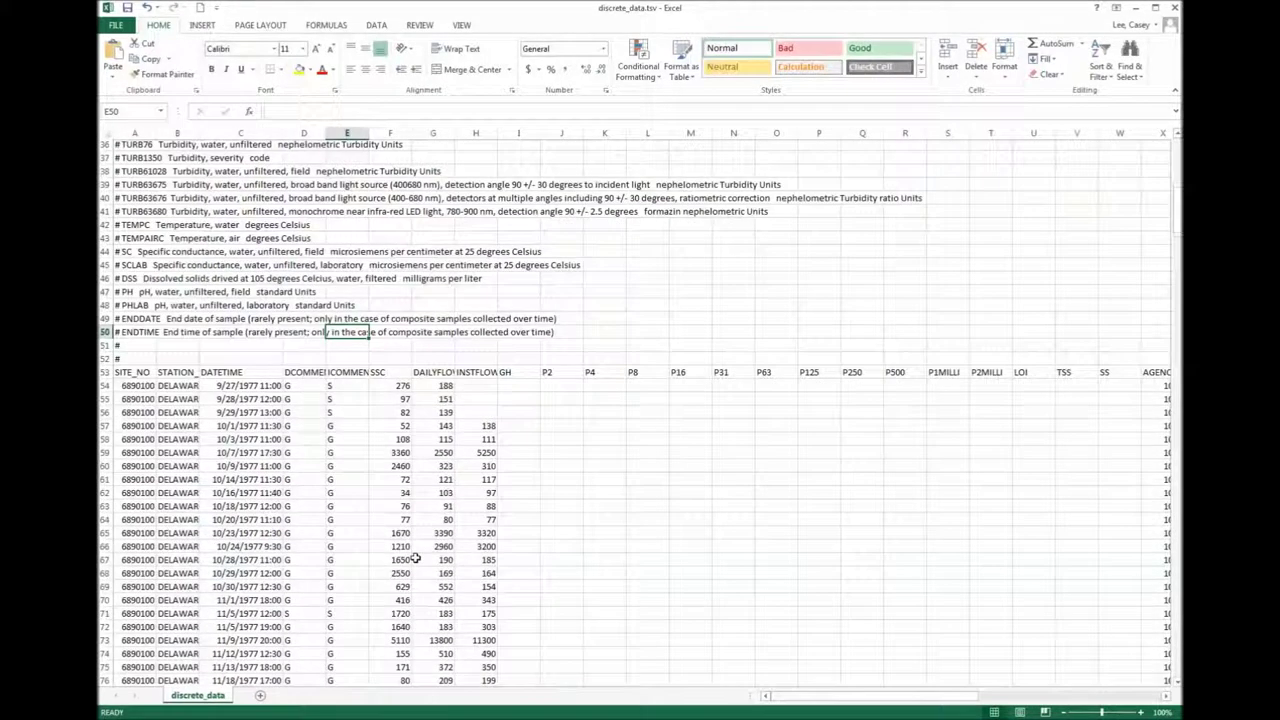
scroll(415, 558, down, 3)
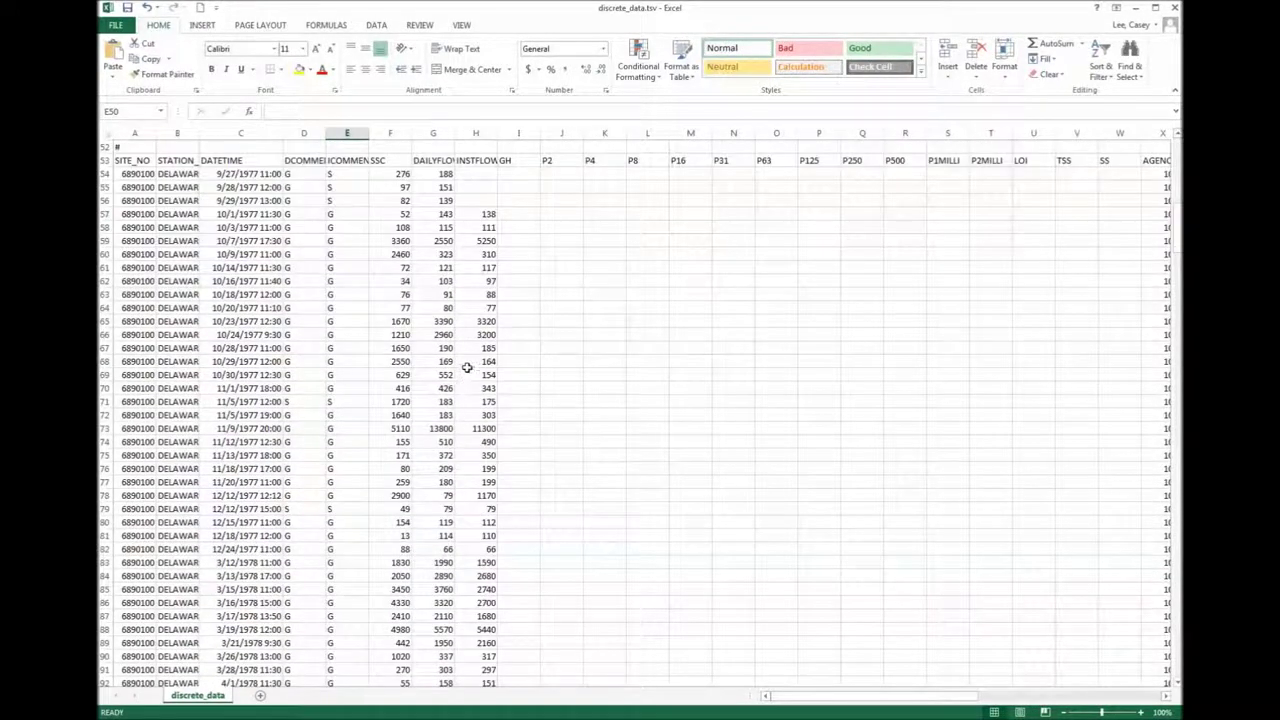
click(280, 403)
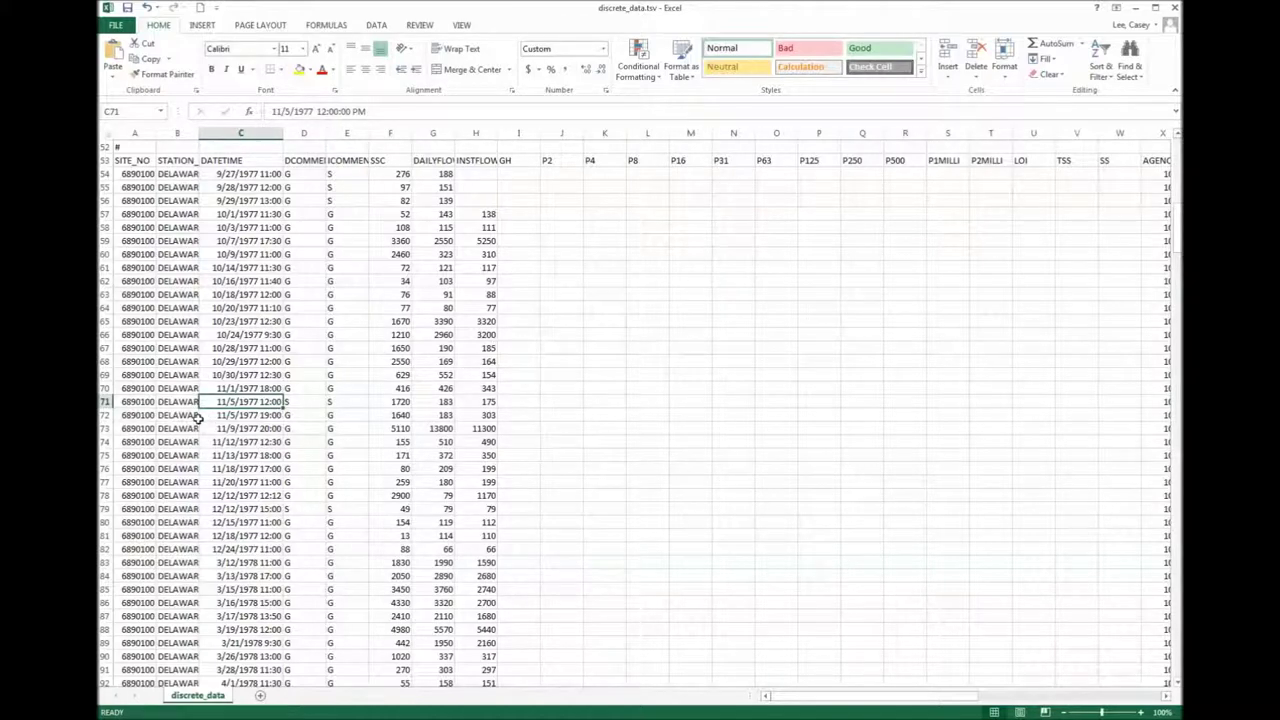
key(ctrl+Down)
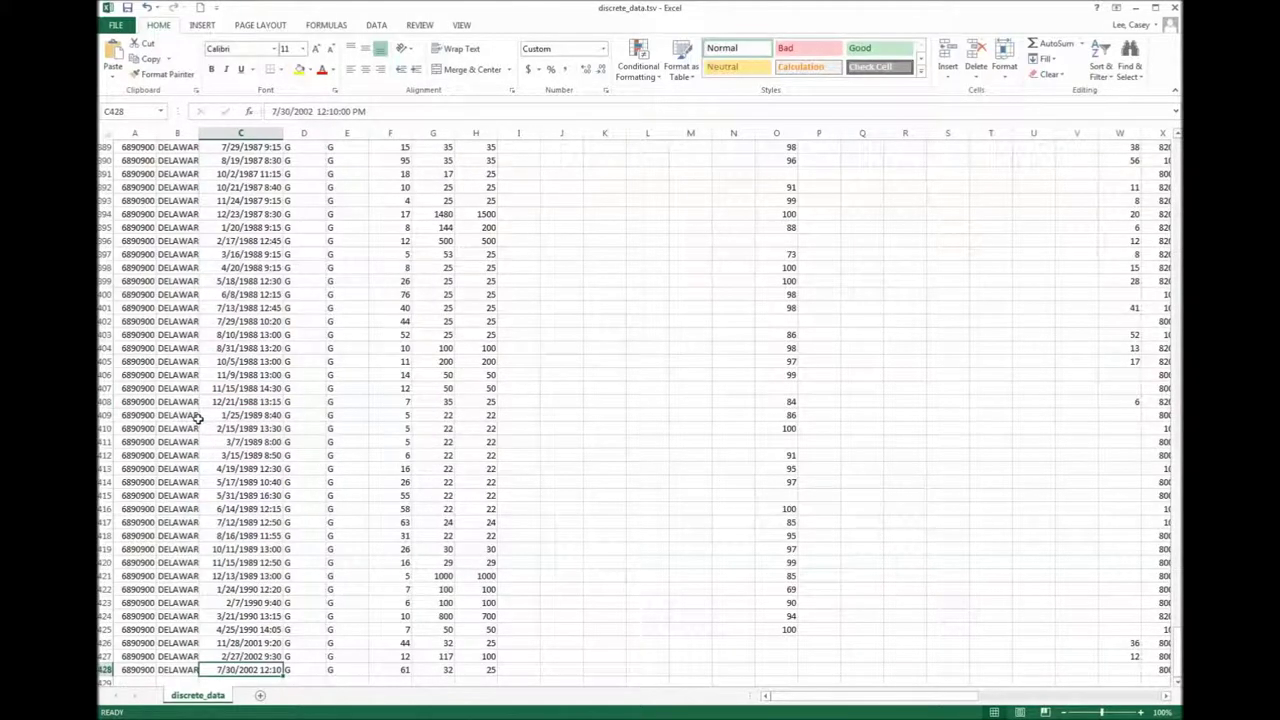
Step: Locate the rows in column A where the site number changes from 6890100 to 6890900
key(Page_Up)
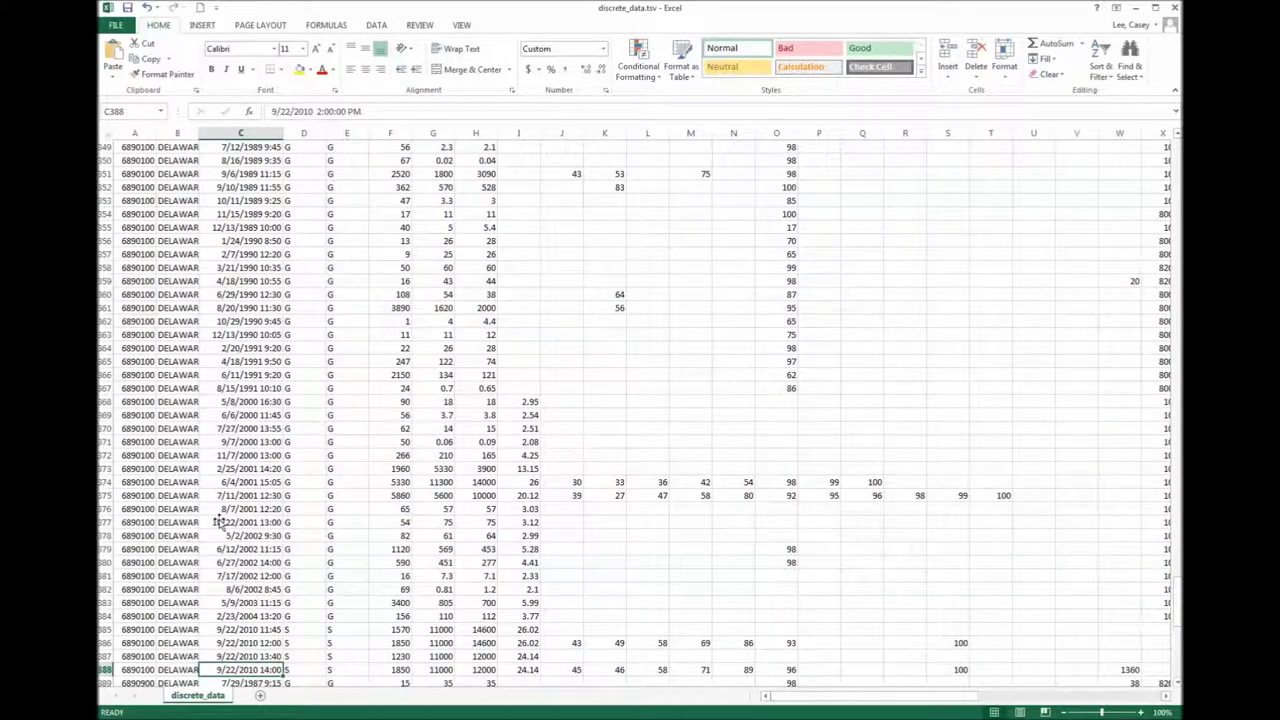
scroll(155, 666, down, 4)
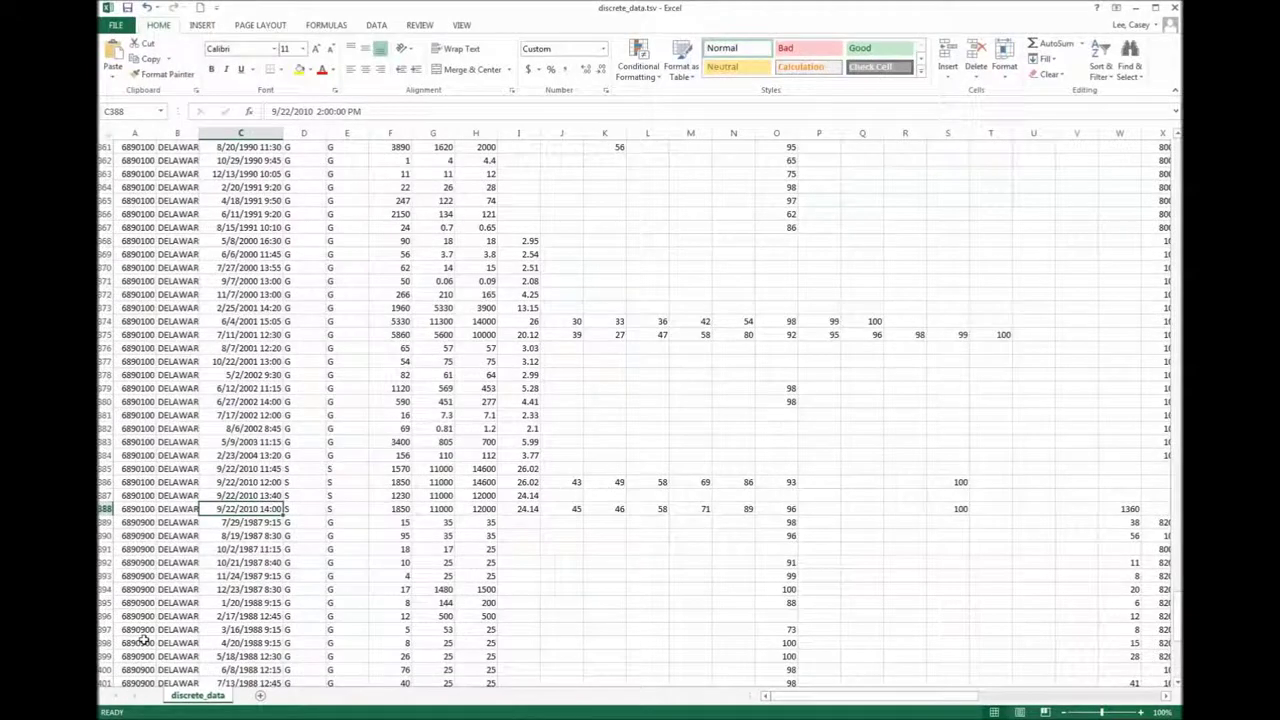
drag(142, 507, 145, 536)
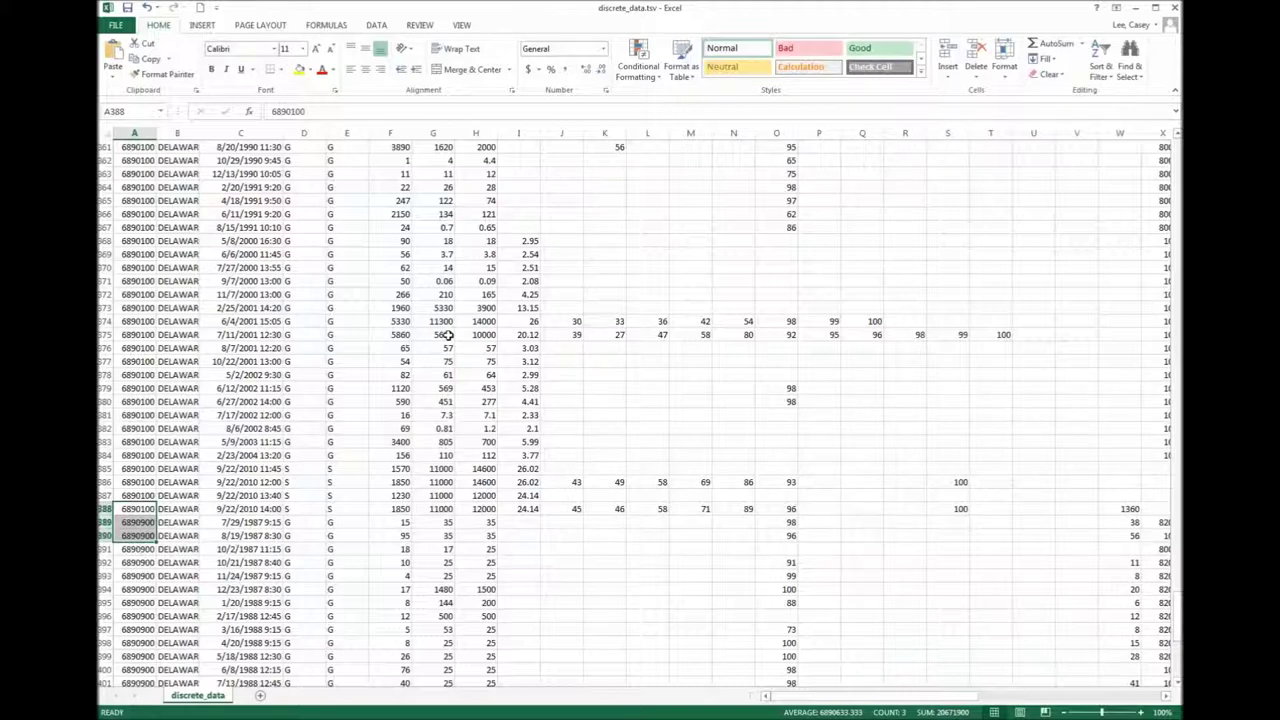
Step: Open daily_sites.tsv from the sedportaldownload folder and maximize its window
click(117, 27)
click(137, 109)
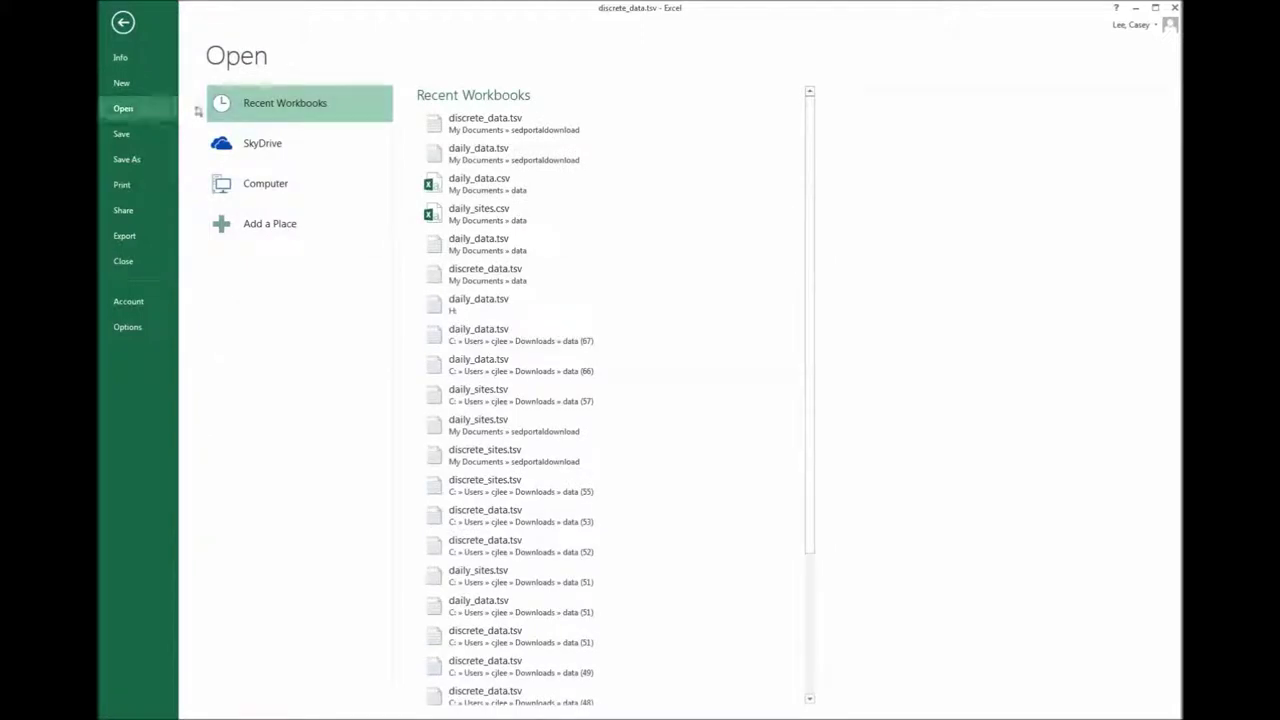
click(262, 182)
click(492, 150)
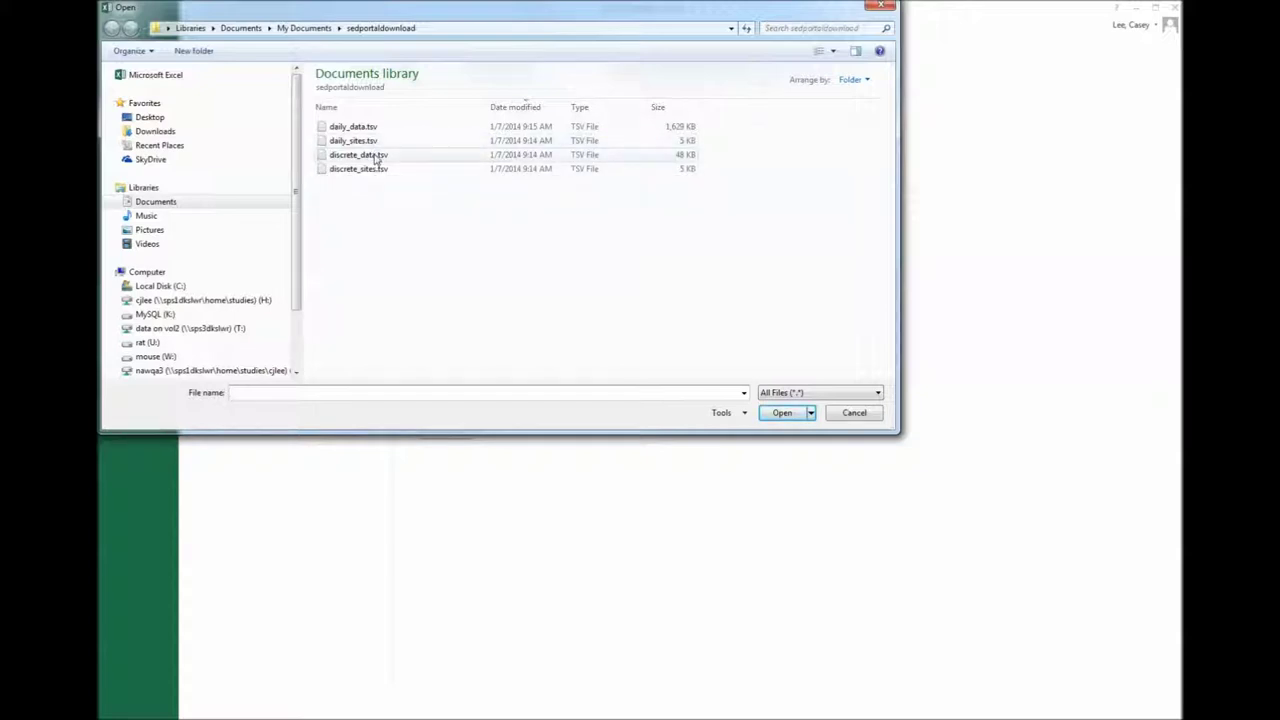
double_click(377, 157)
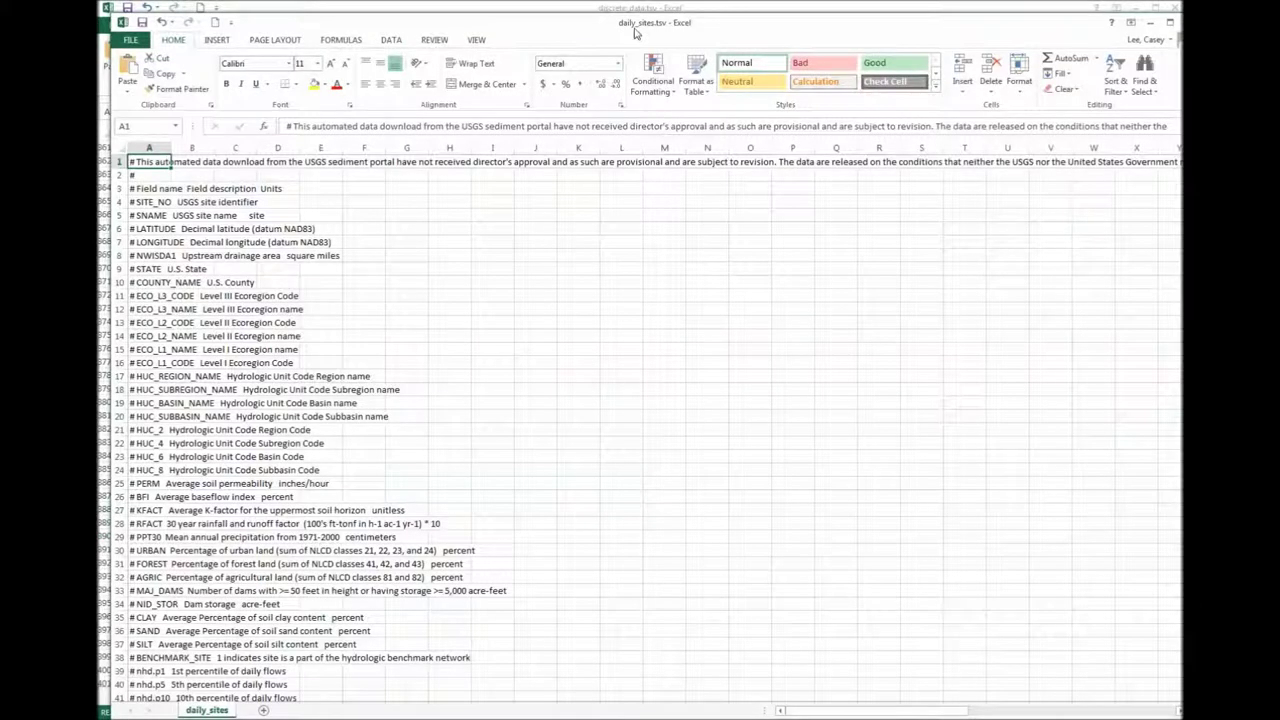
double_click(626, 25)
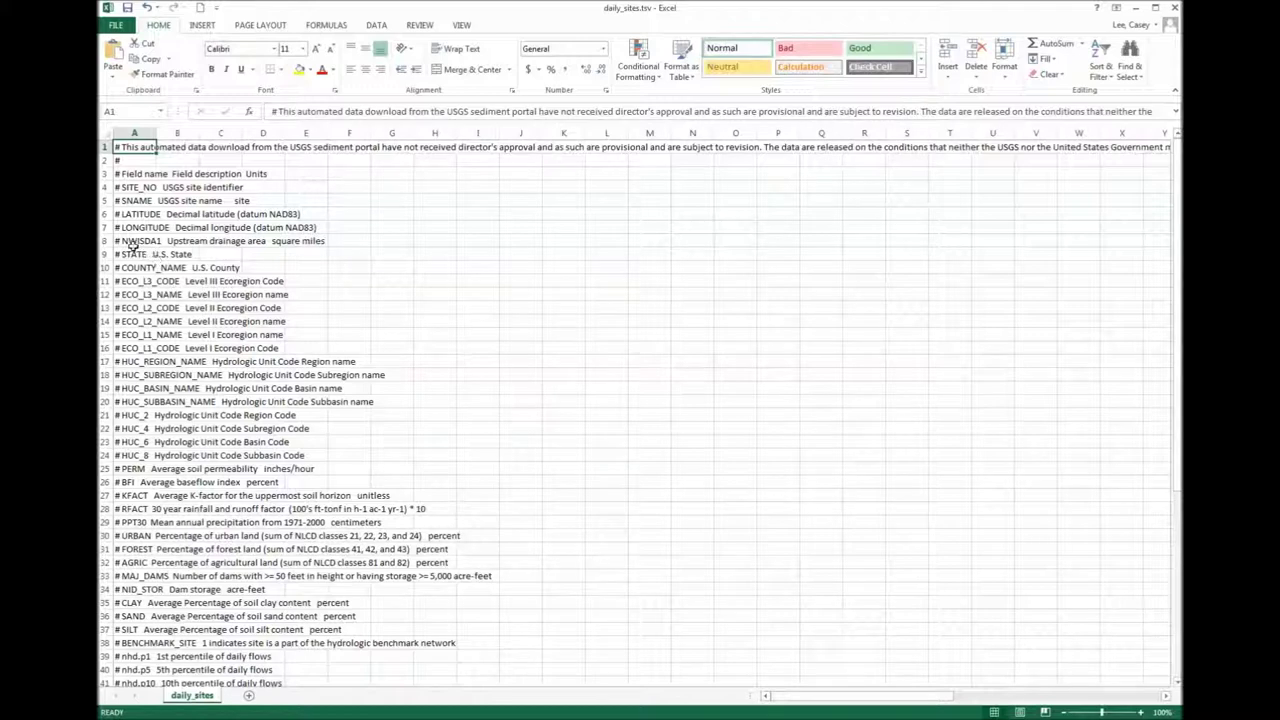
Step: Examine the site field descriptions from SITE_NO through COUNTY_NAME, covering identifier, name, coordinates, drainage area, state and county
click(128, 190)
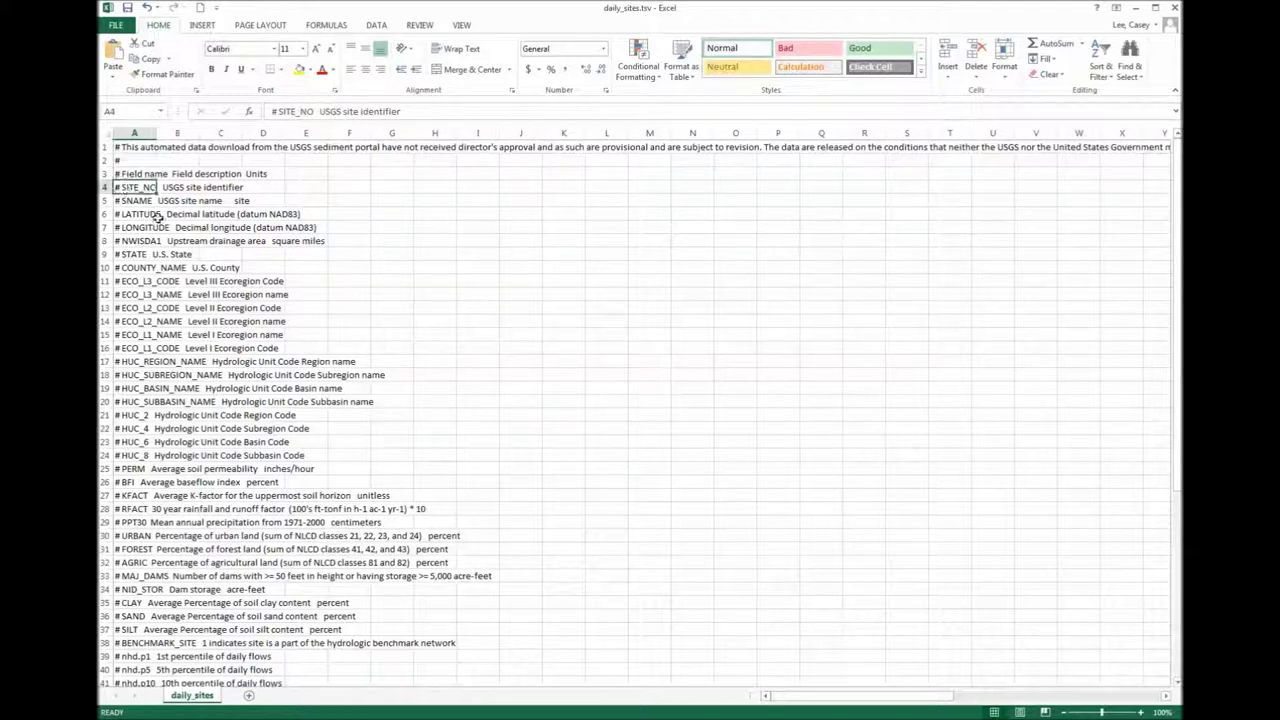
click(147, 201)
click(145, 227)
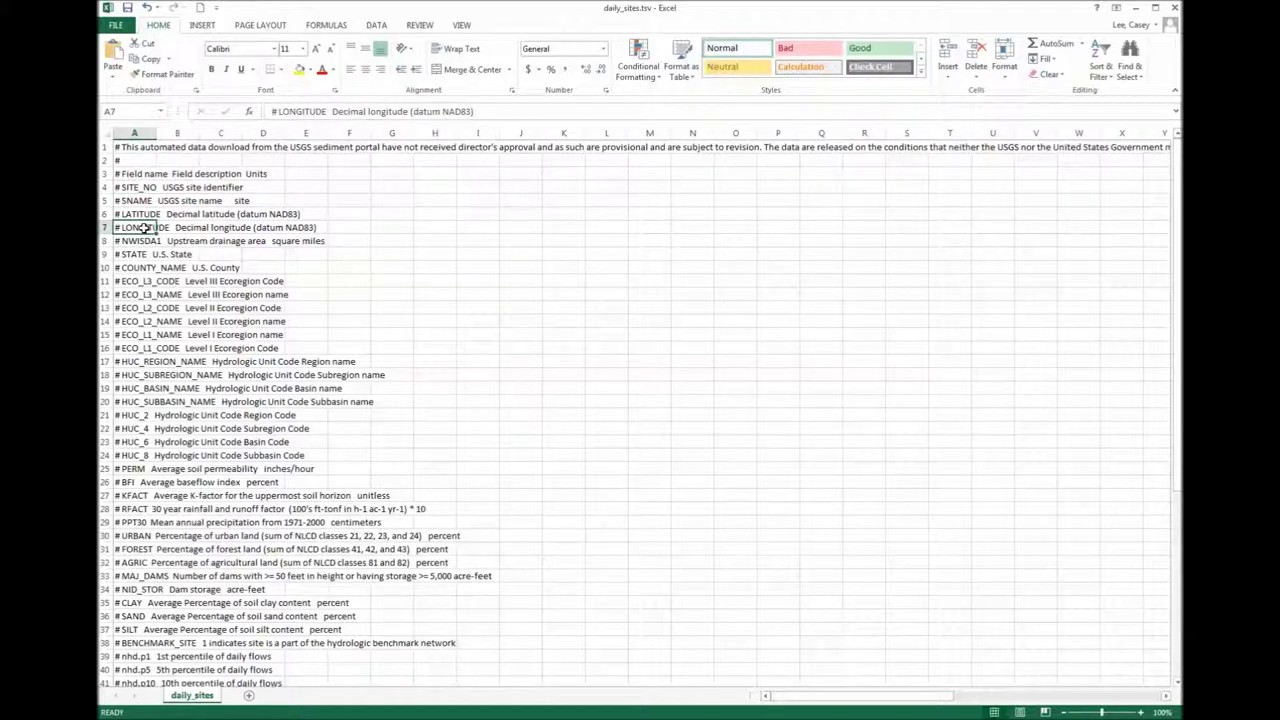
click(142, 240)
click(136, 255)
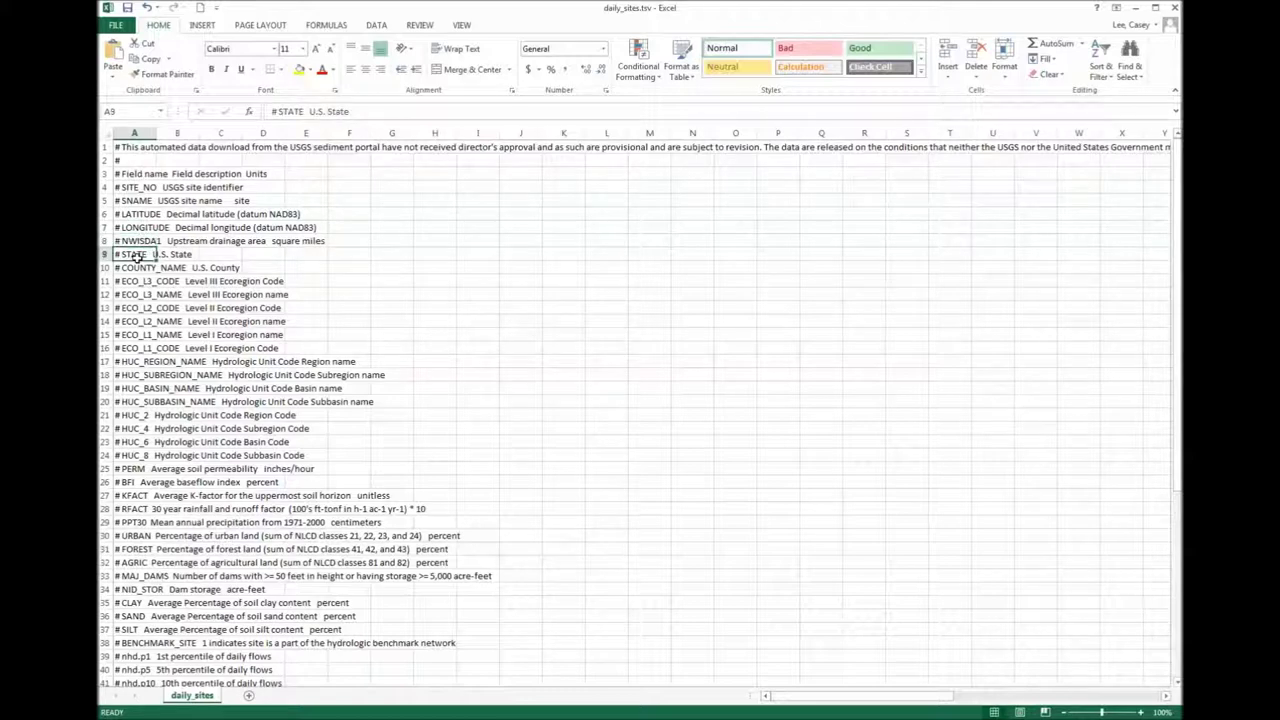
click(134, 269)
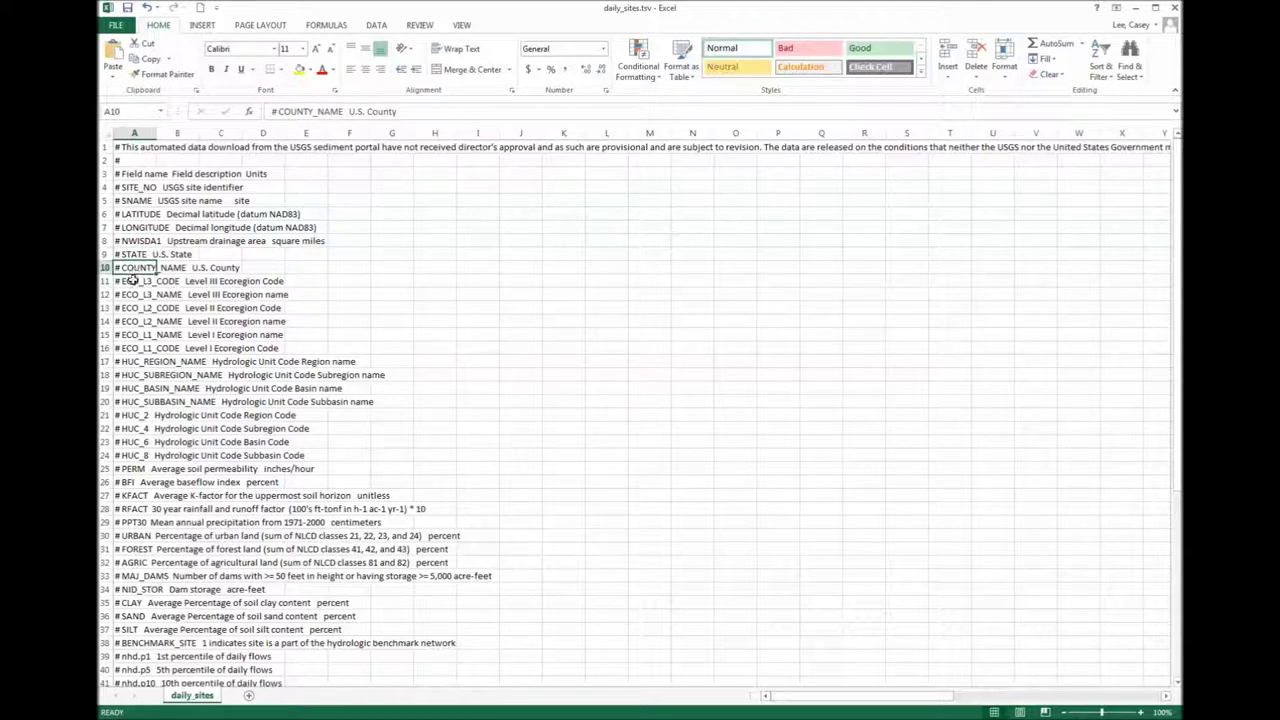
Step: Examine the ecoregion field descriptions in rows 11 to 16 and the hydrologic unit code fields in rows 17 to 24
click(133, 282)
drag(133, 282, 135, 348)
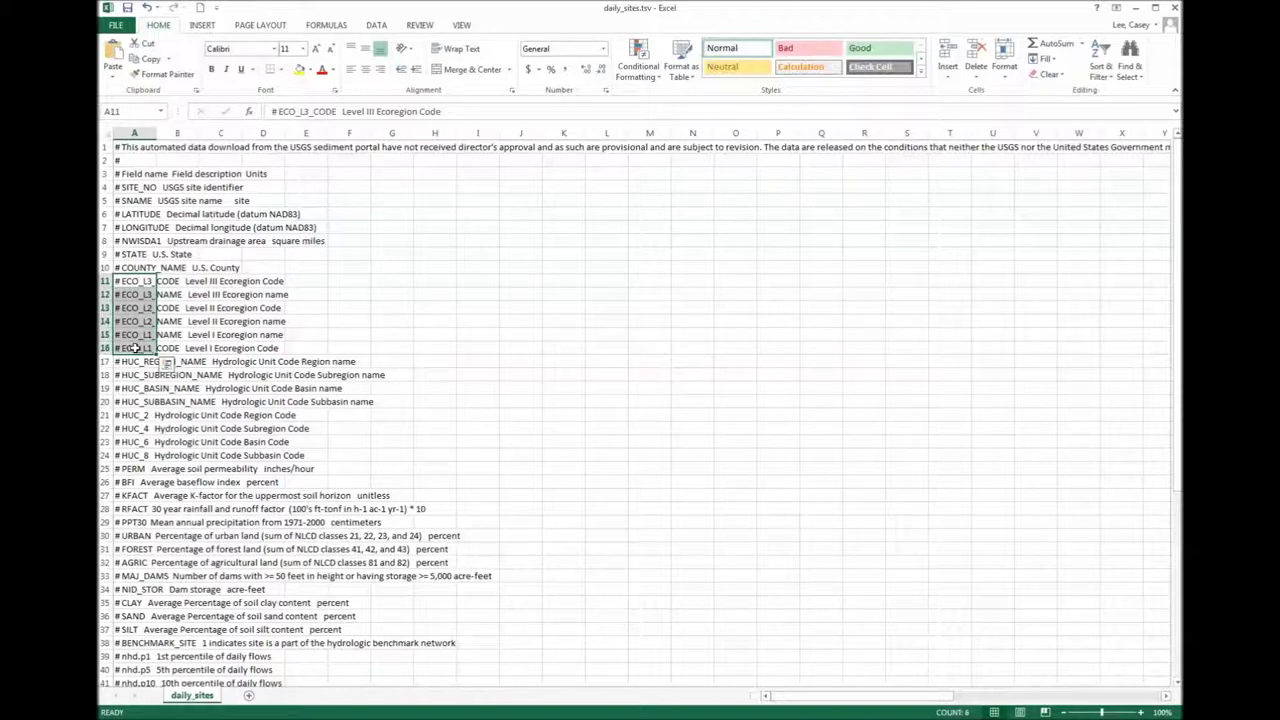
click(135, 362)
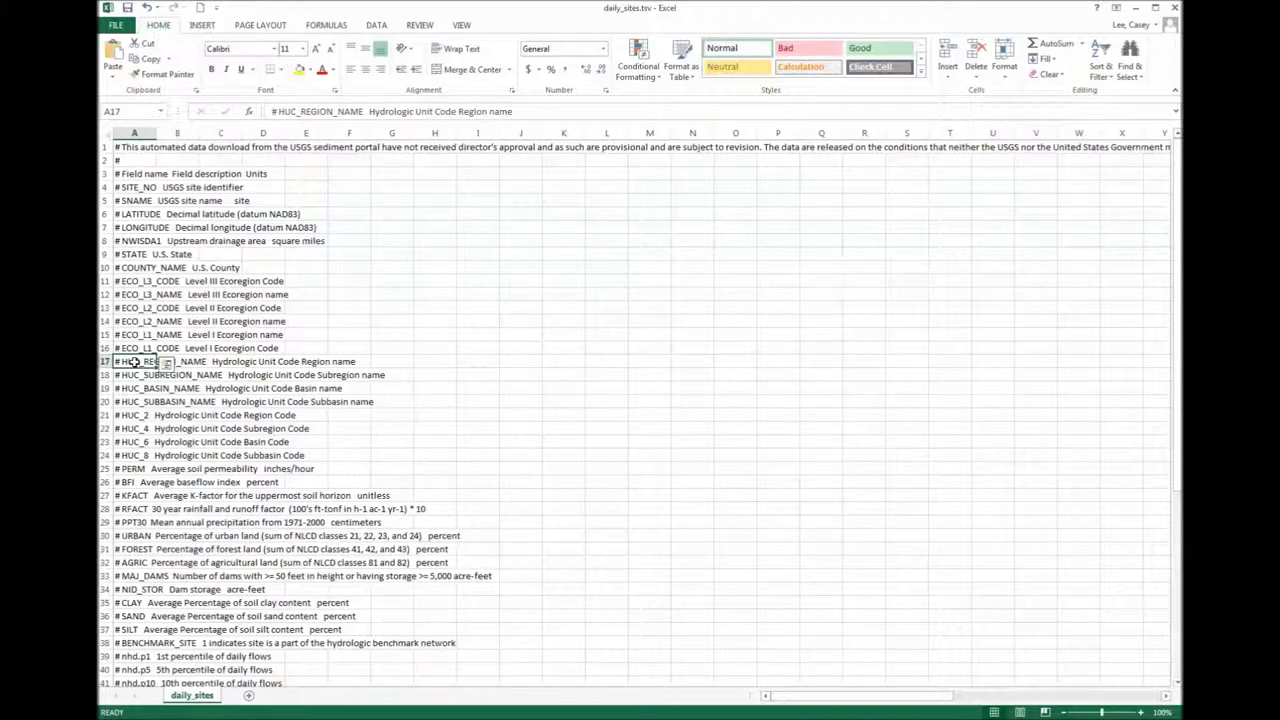
drag(135, 362, 150, 456)
Step: Examine the basin characteristic descriptions from PERM through MAJ_DAMS, covering soil, baseflow, rainfall, precipitation, land use and dams
scroll(152, 455, down, 2)
scroll(152, 455, down, 2)
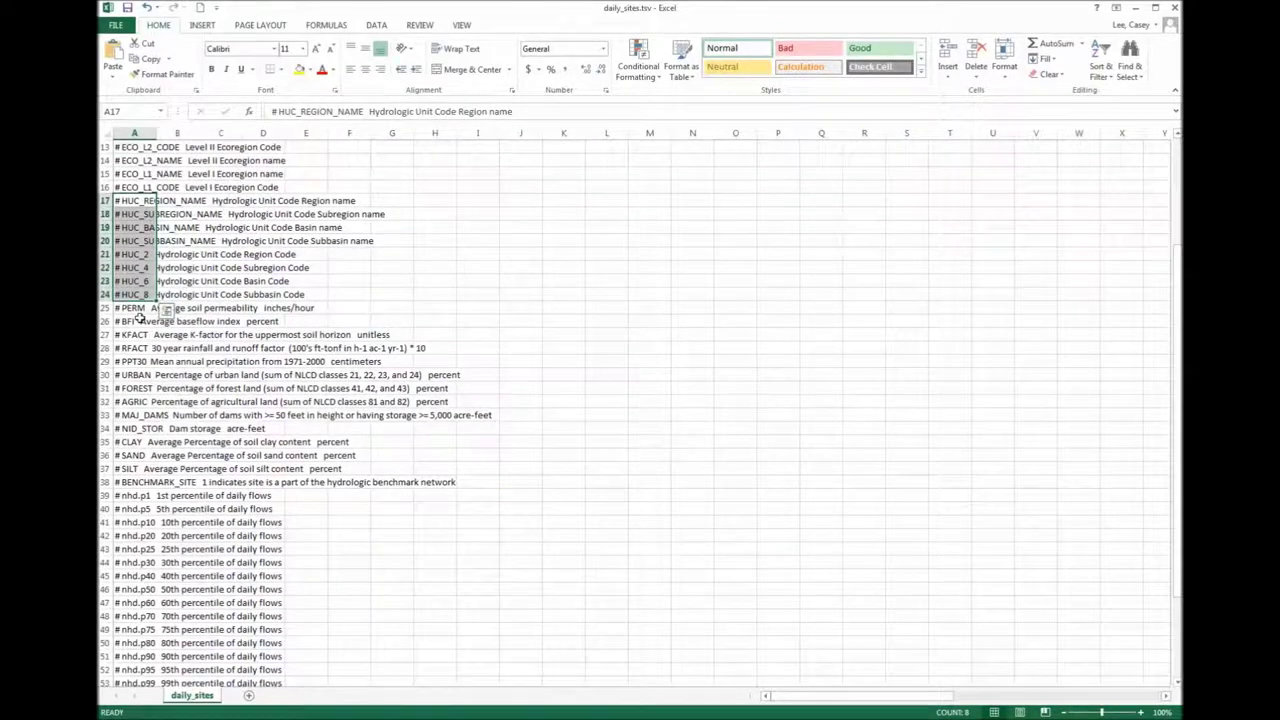
click(133, 308)
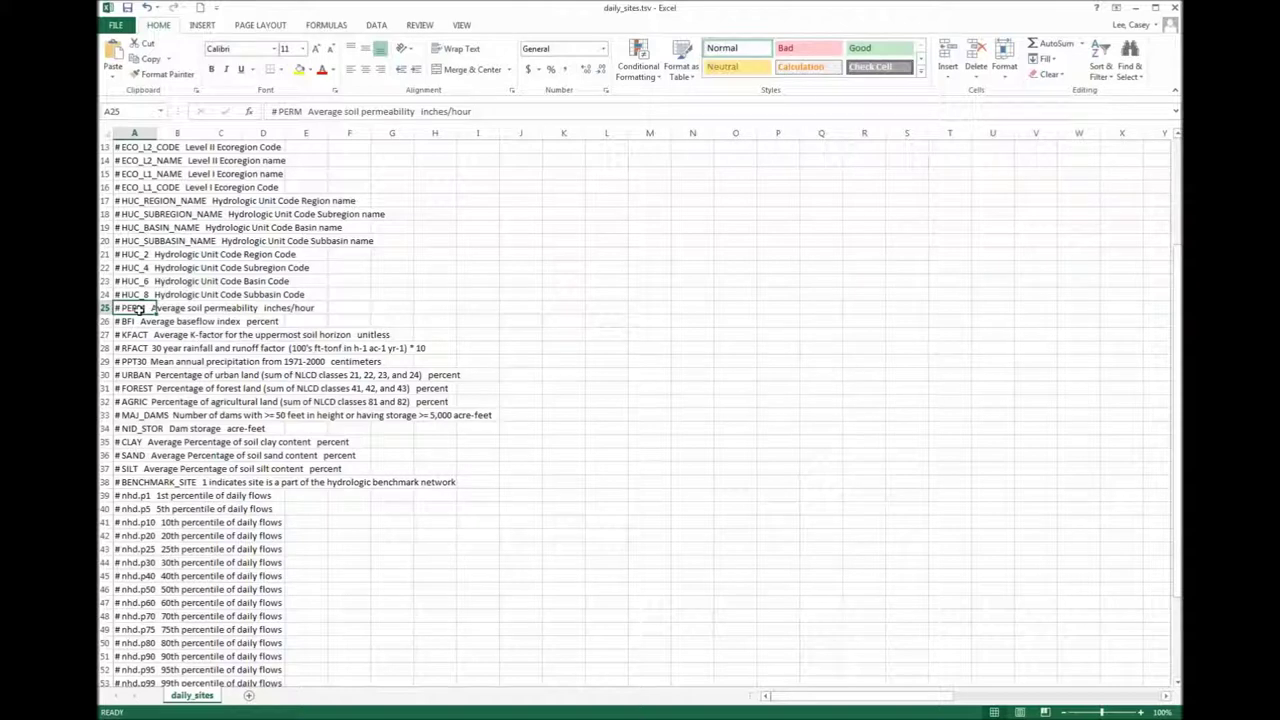
click(131, 324)
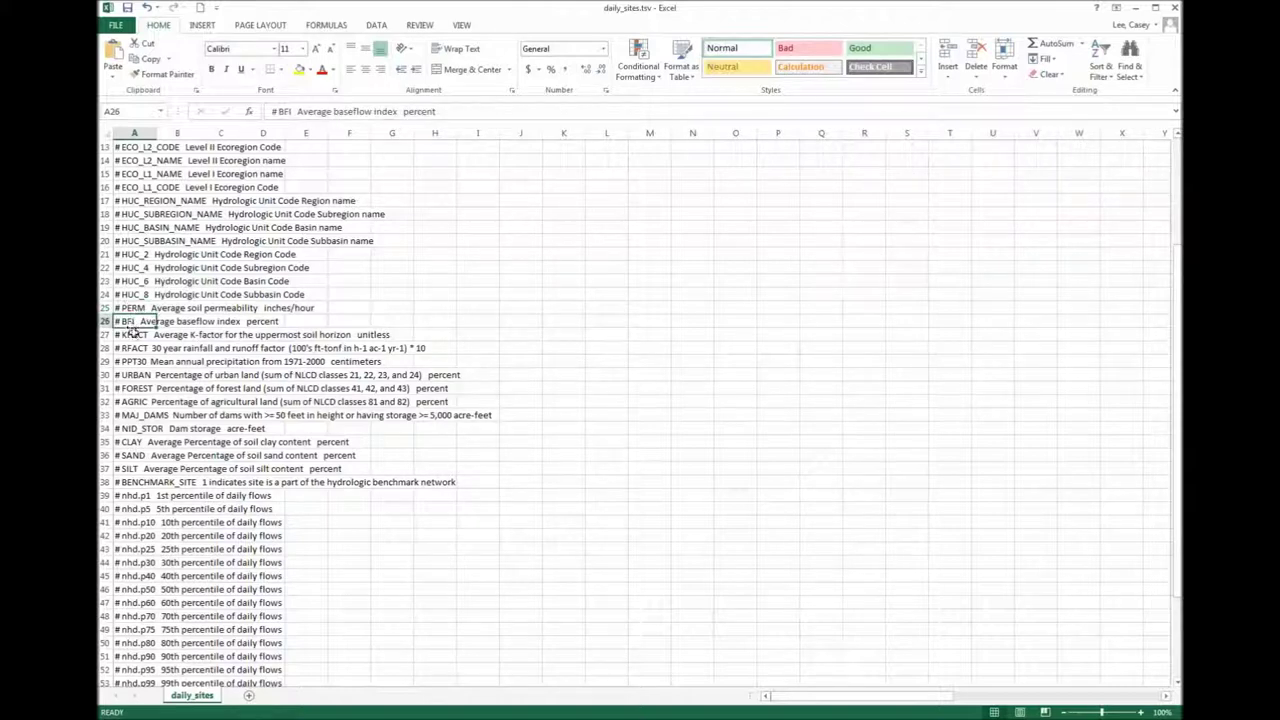
click(133, 334)
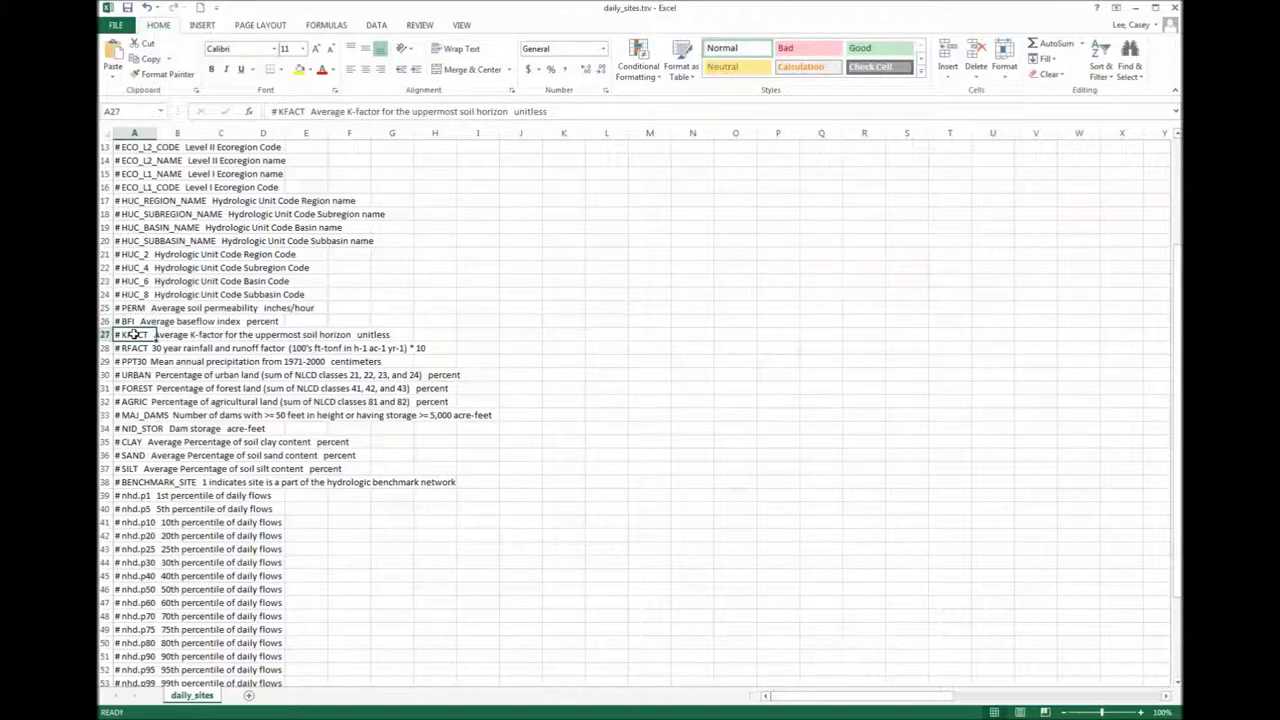
click(134, 348)
click(137, 362)
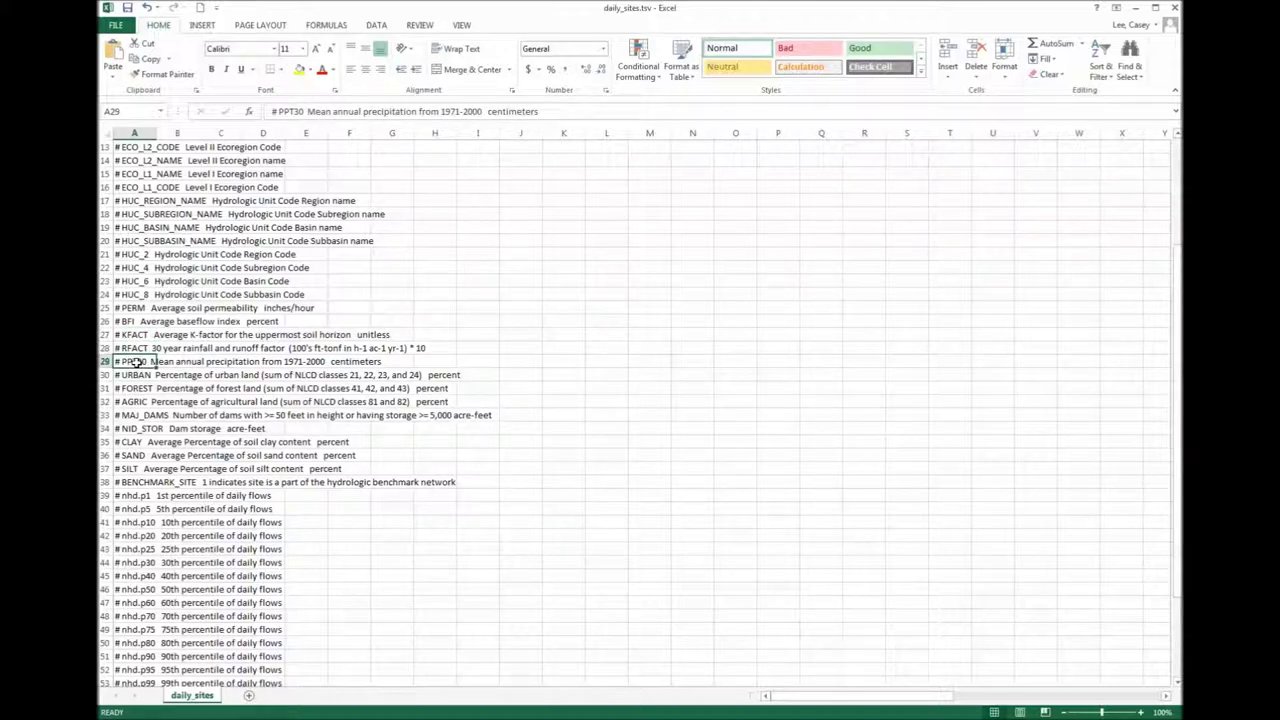
click(138, 375)
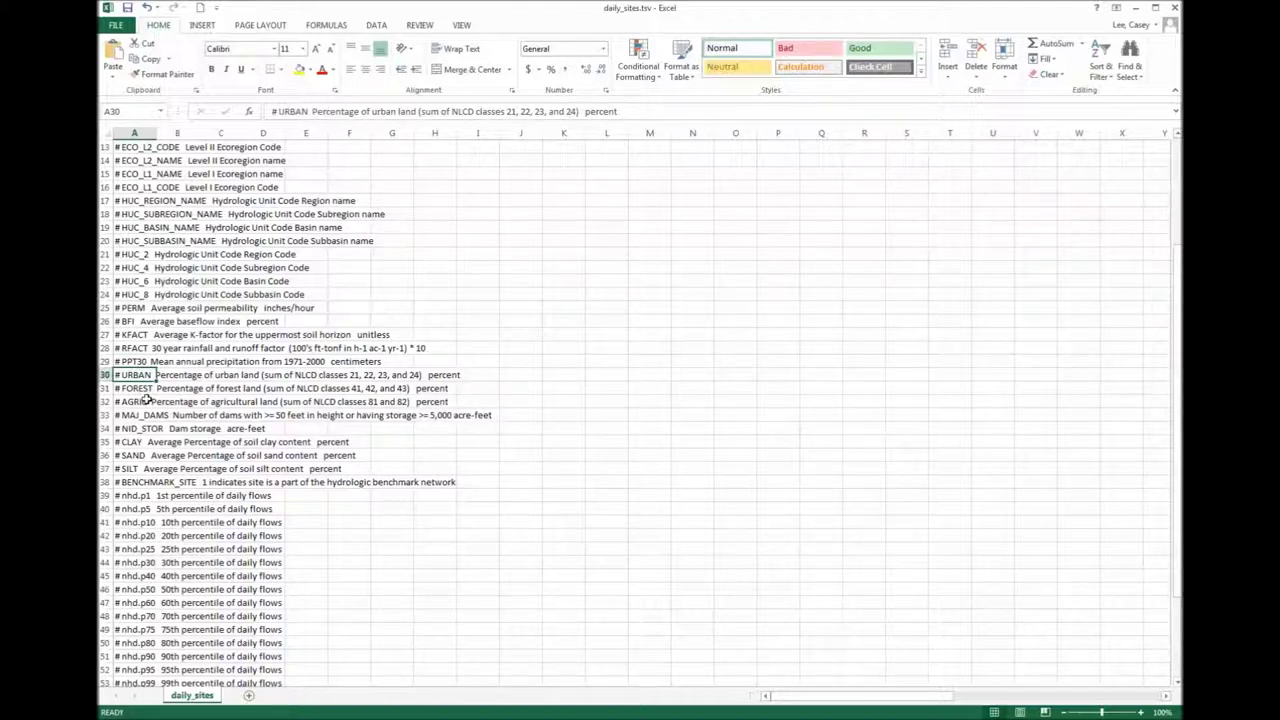
click(136, 416)
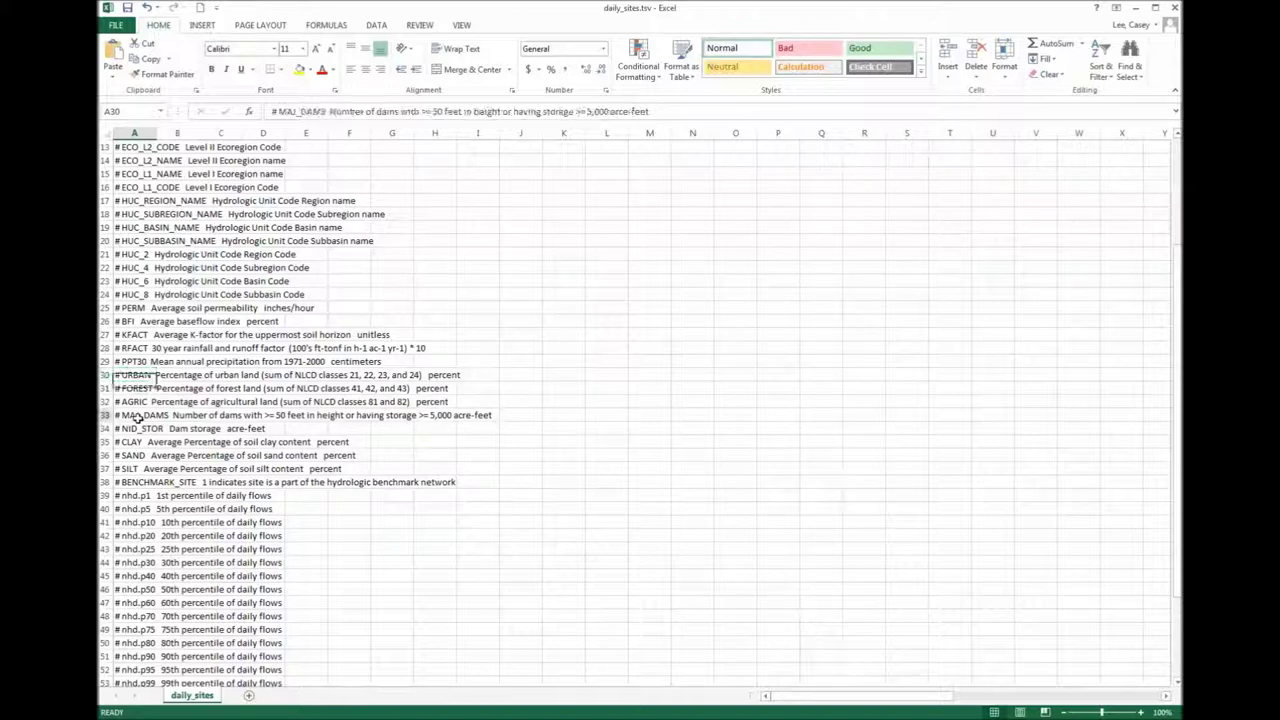
Step: Examine the soil content and BENCHMARK_SITE descriptions, and the daily flow percentile fields from nhd.p1 to nhd.p99
scroll(136, 416, down, 2)
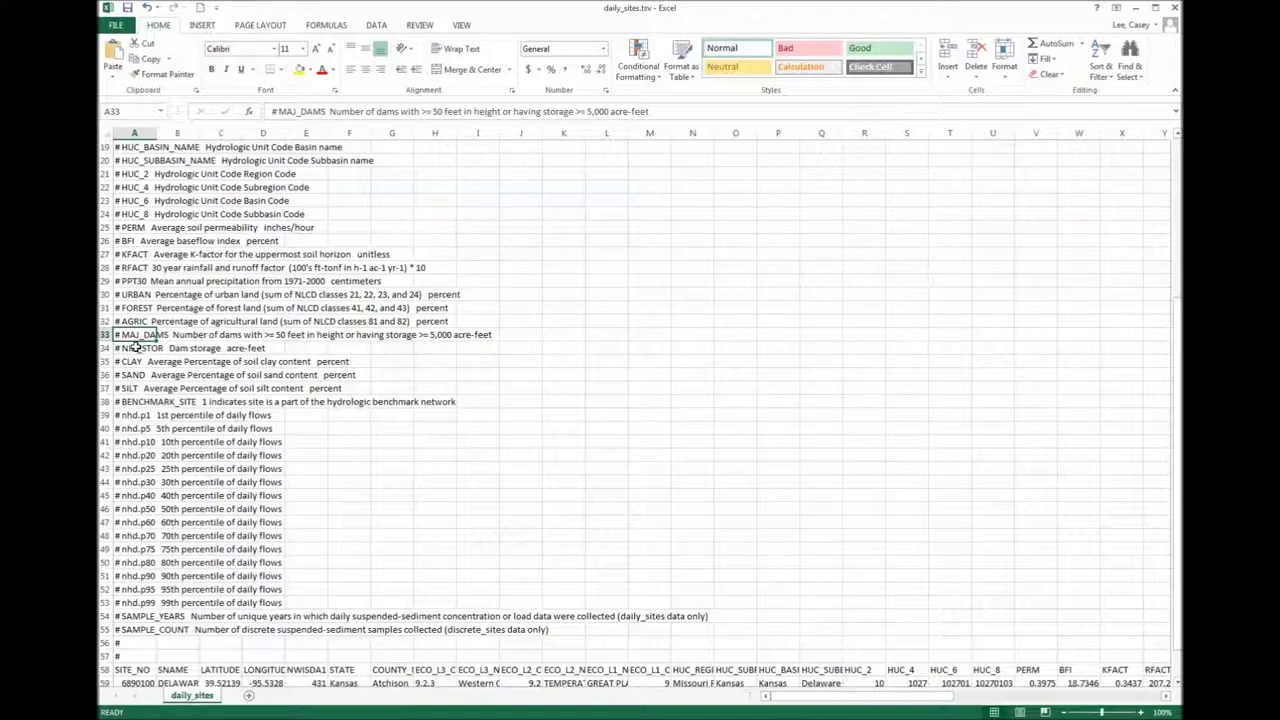
click(134, 375)
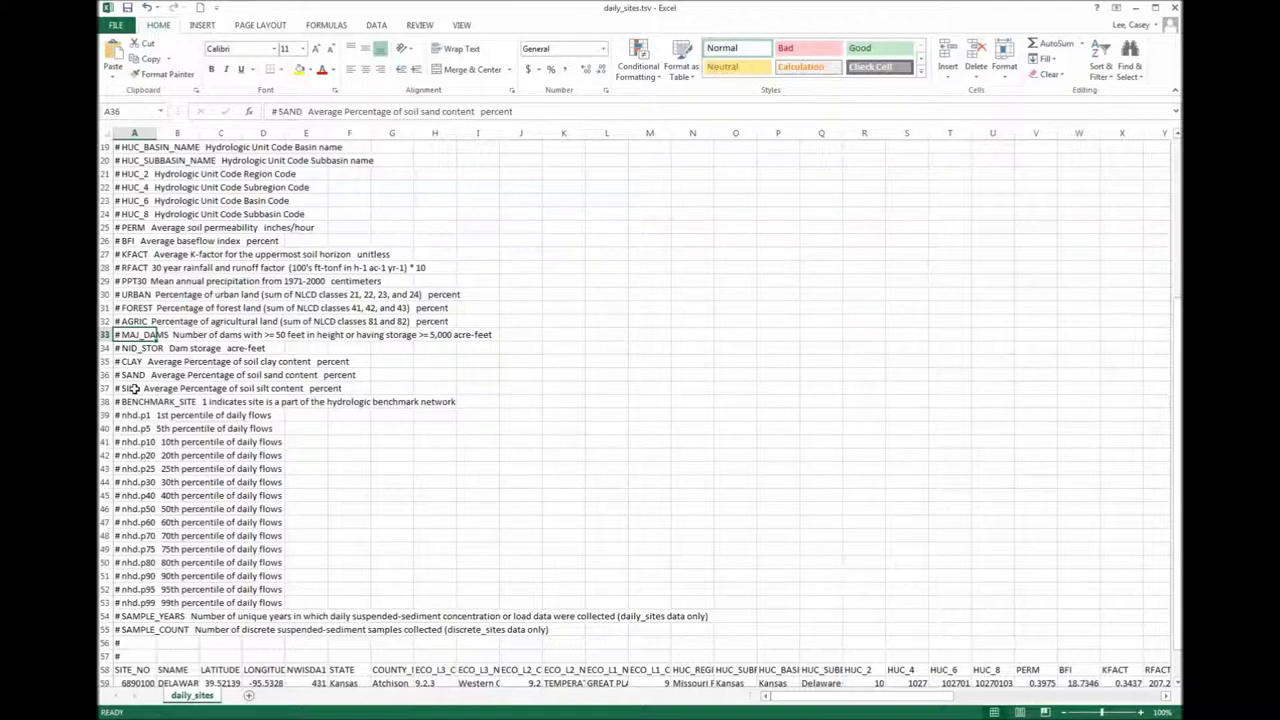
click(134, 390)
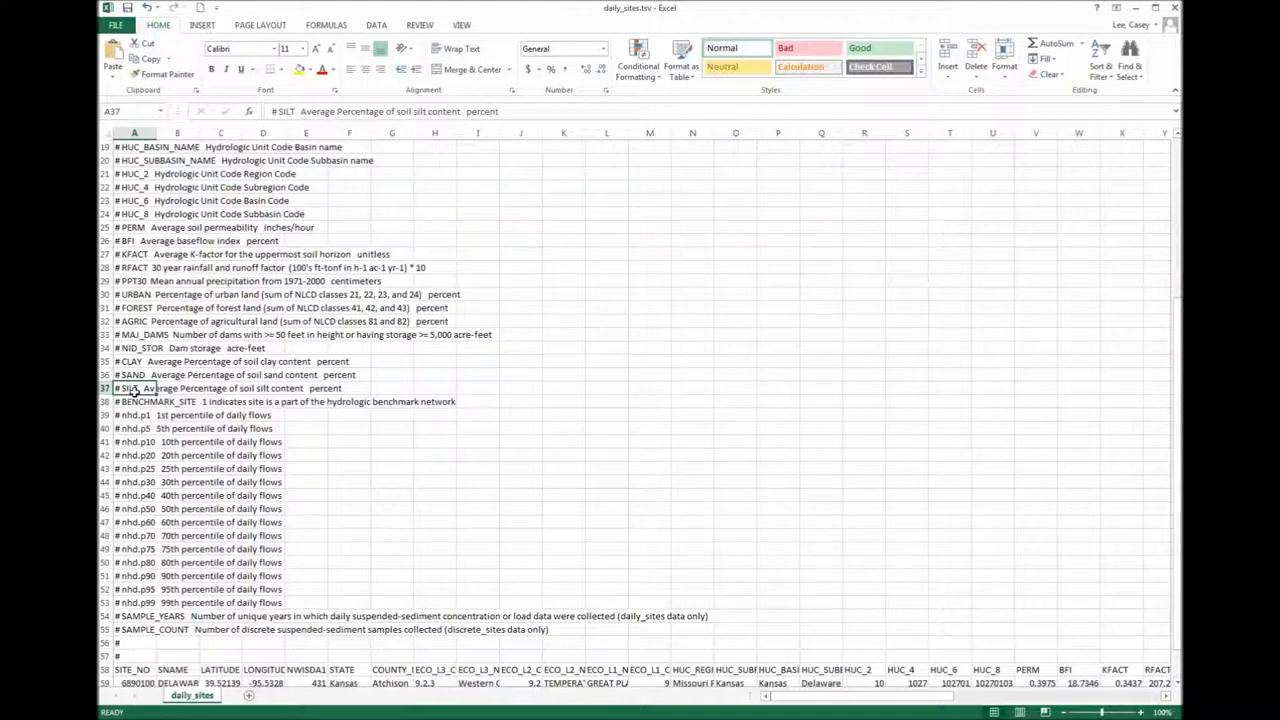
click(134, 401)
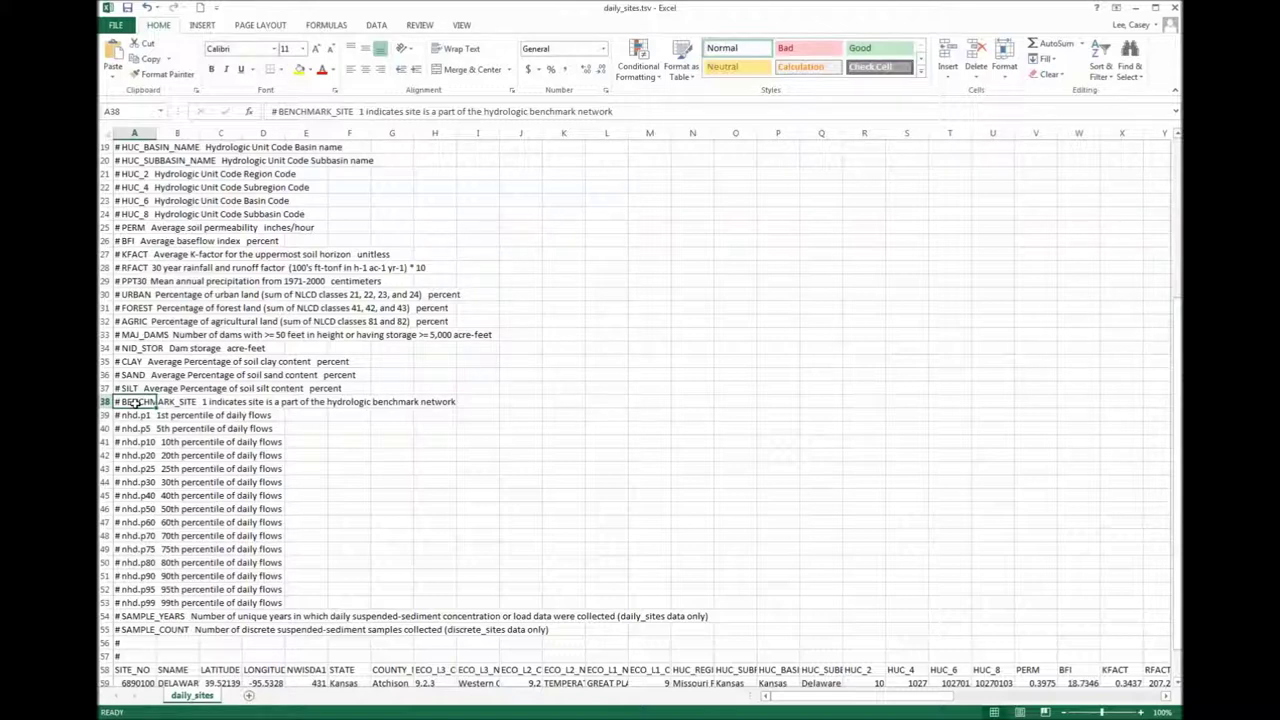
click(138, 415)
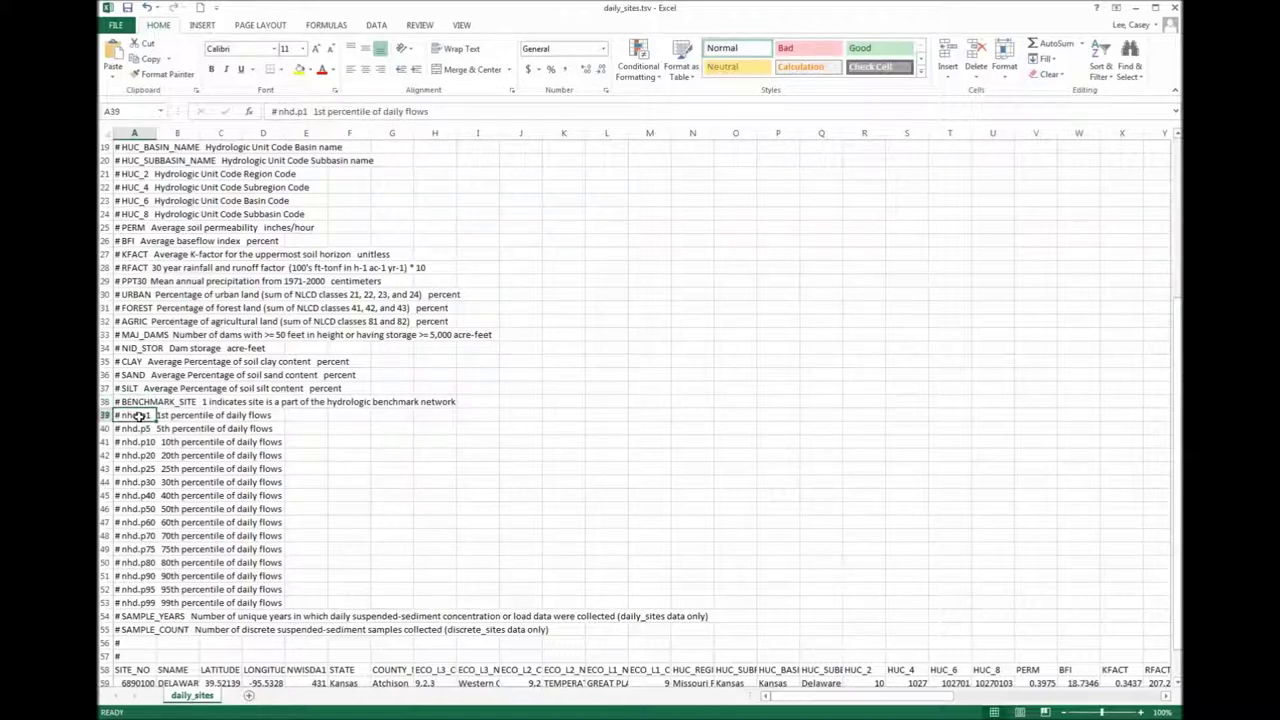
drag(138, 415, 138, 600)
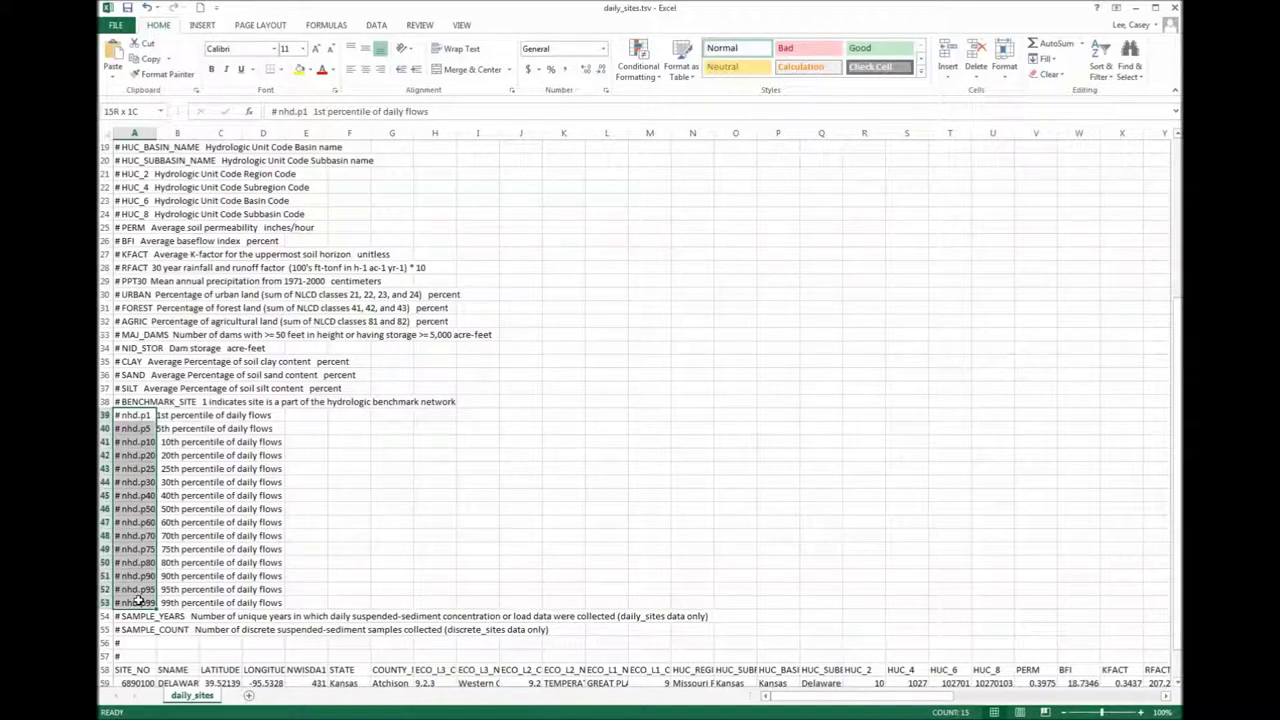
drag(138, 600, 138, 600)
Step: Examine the SAMPLE_YEARS and SAMPLE_COUNT descriptions and the site records below the header in row 58
click(138, 643)
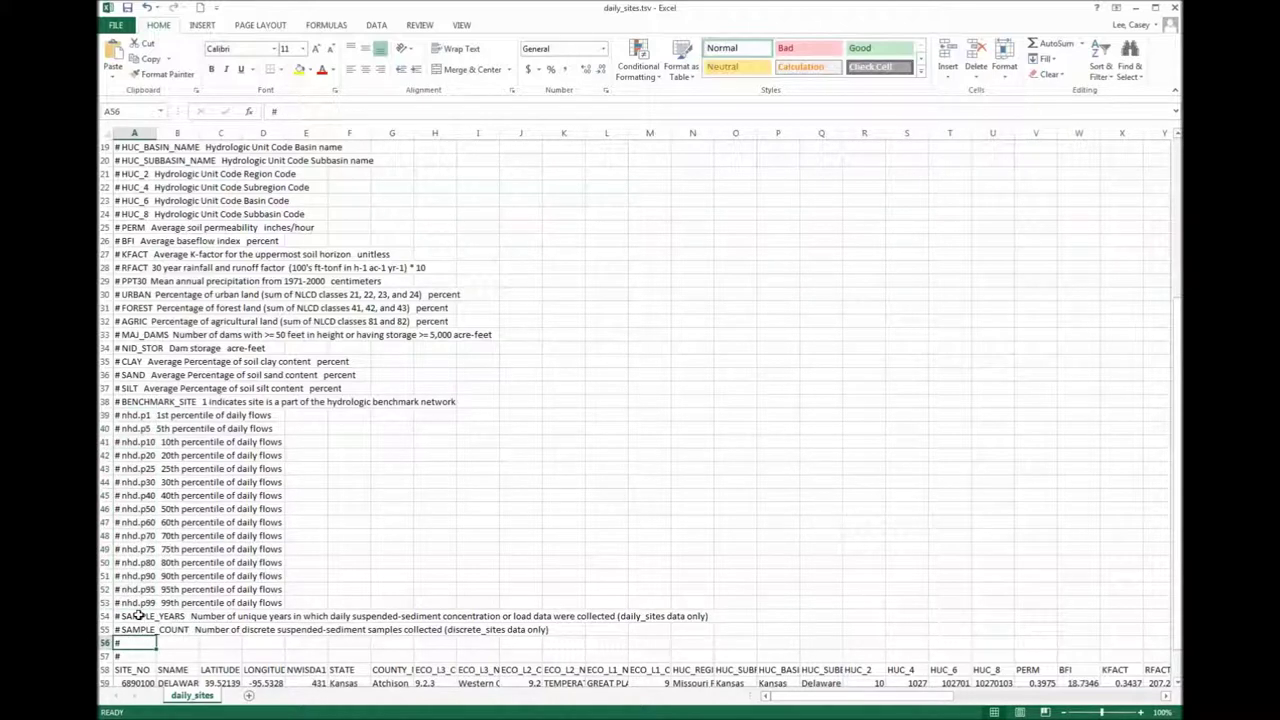
click(138, 616)
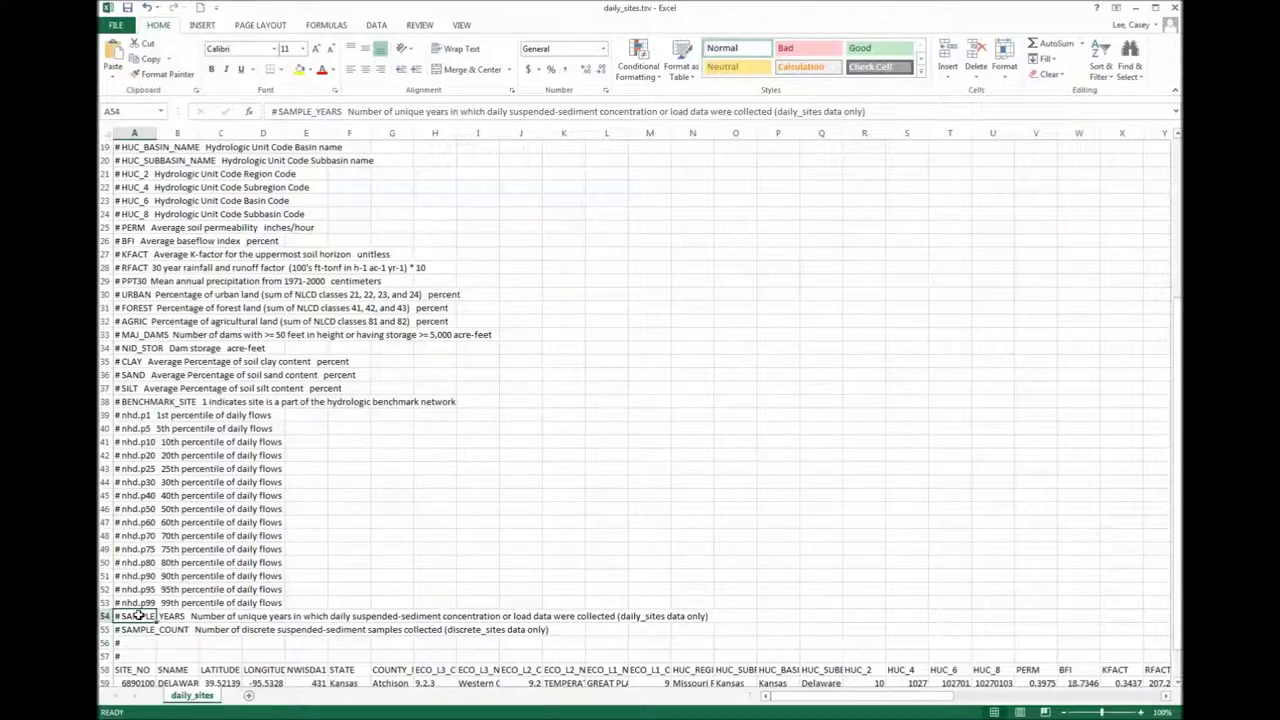
click(138, 630)
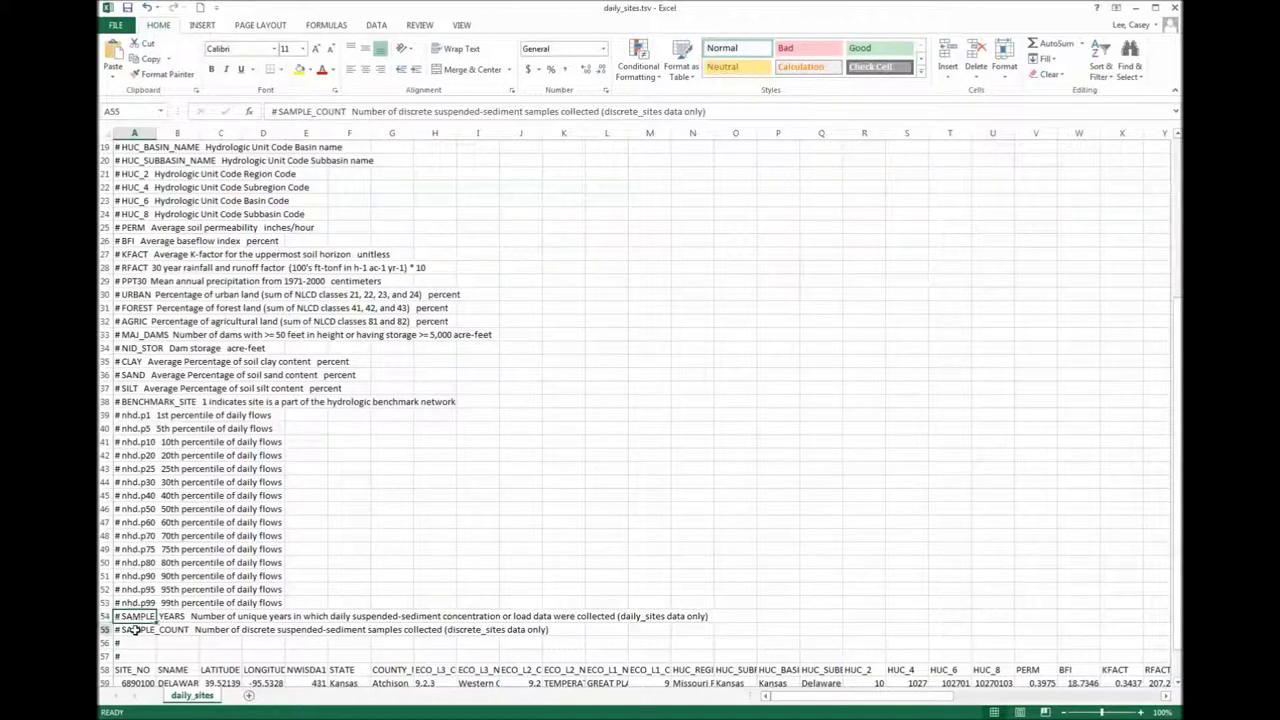
scroll(196, 648, down, 4)
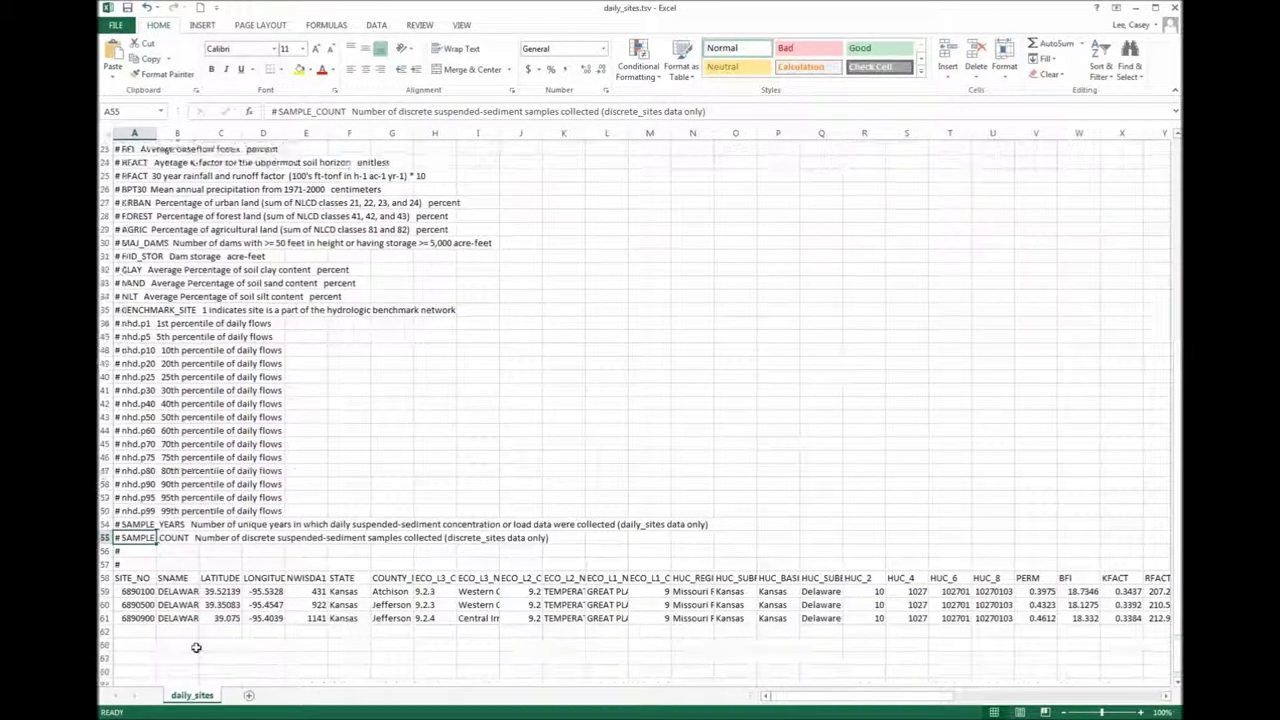
scroll(177, 554, down, 2)
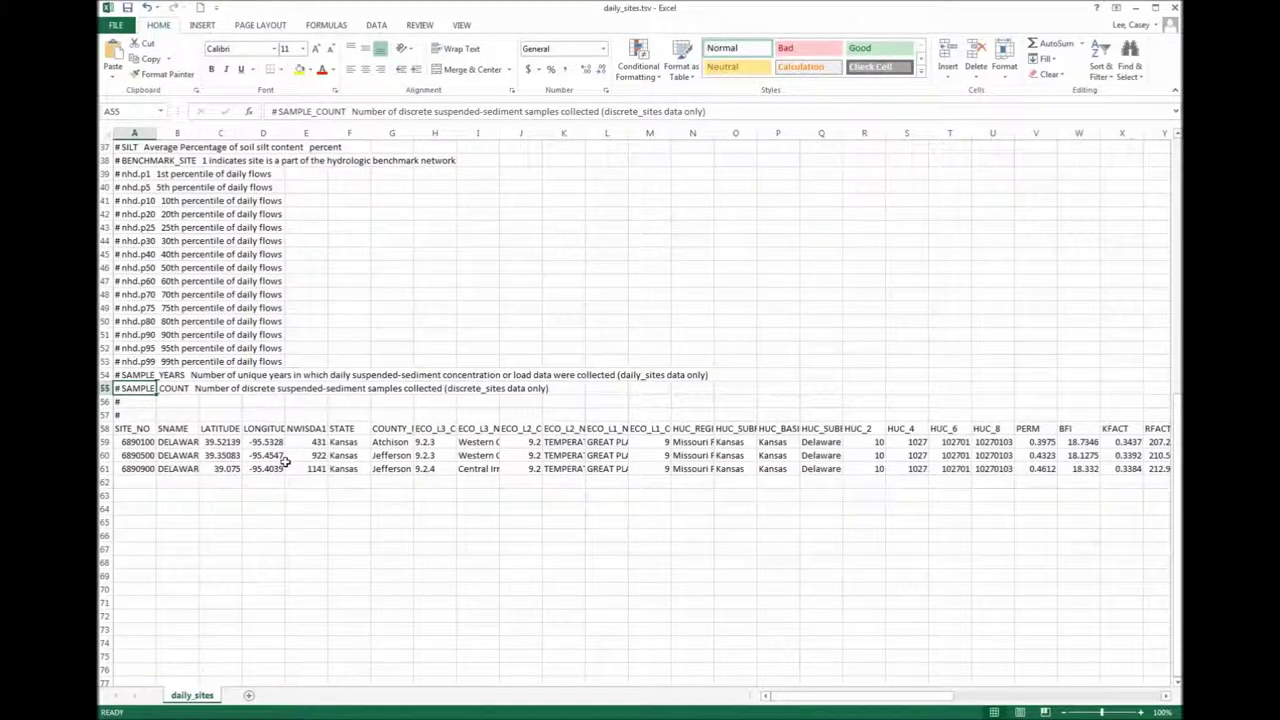